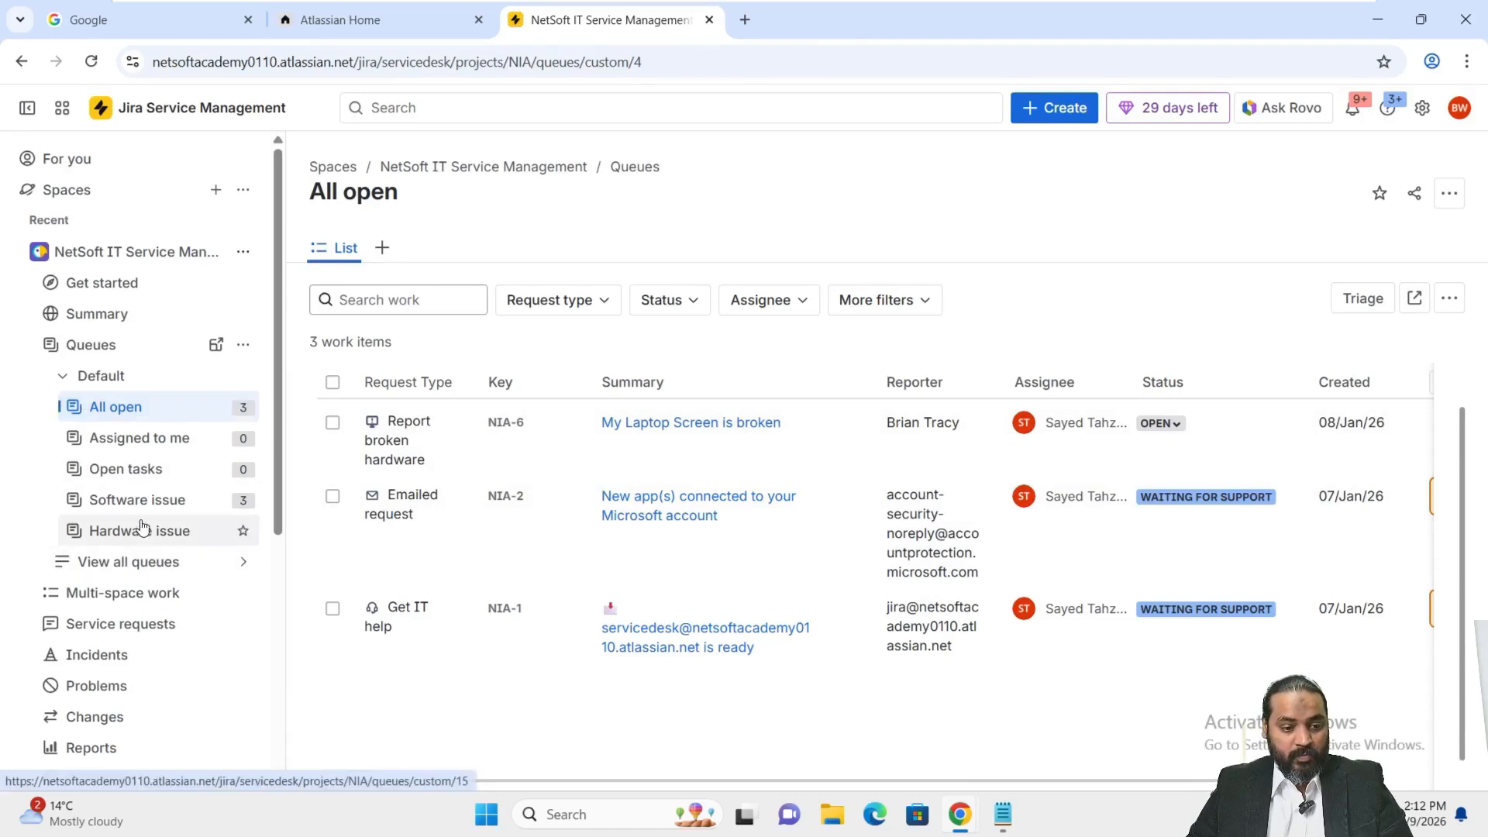
Scroll down the NetSoft IT Service Management sidebar to reach the queues.
{"action": "scroll", "coordinate": [141, 527], "scroll_direction": "down", "scroll_amount": 3}
Show the Operations change calendar, briefly opening and dismissing the work search.
{"action": "scroll", "coordinate": [142, 523], "scroll_direction": "up", "scroll_amount": 3}
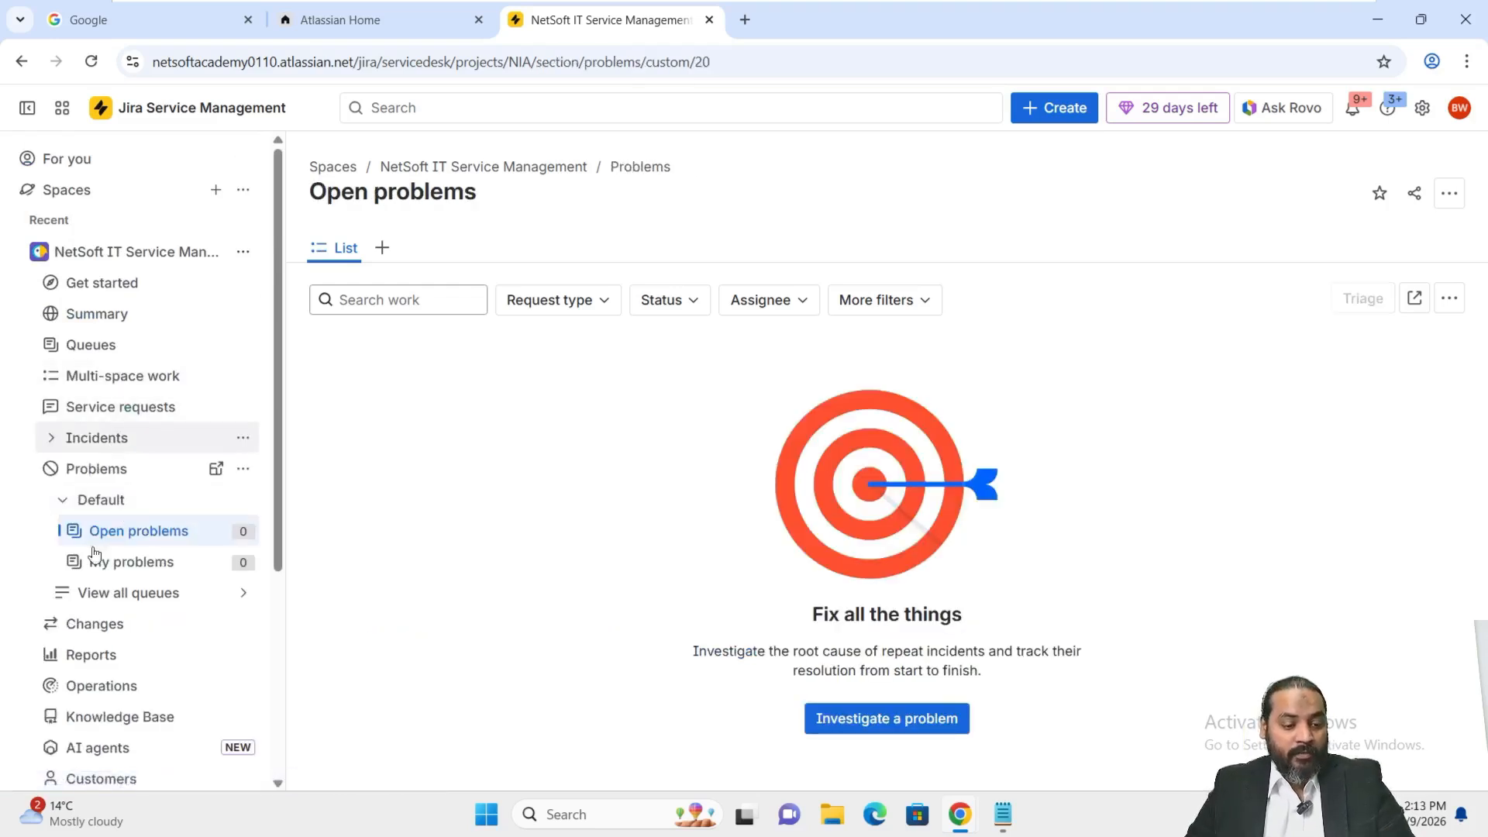
{"action": "scroll", "coordinate": [103, 645], "scroll_direction": "down", "scroll_amount": 3}
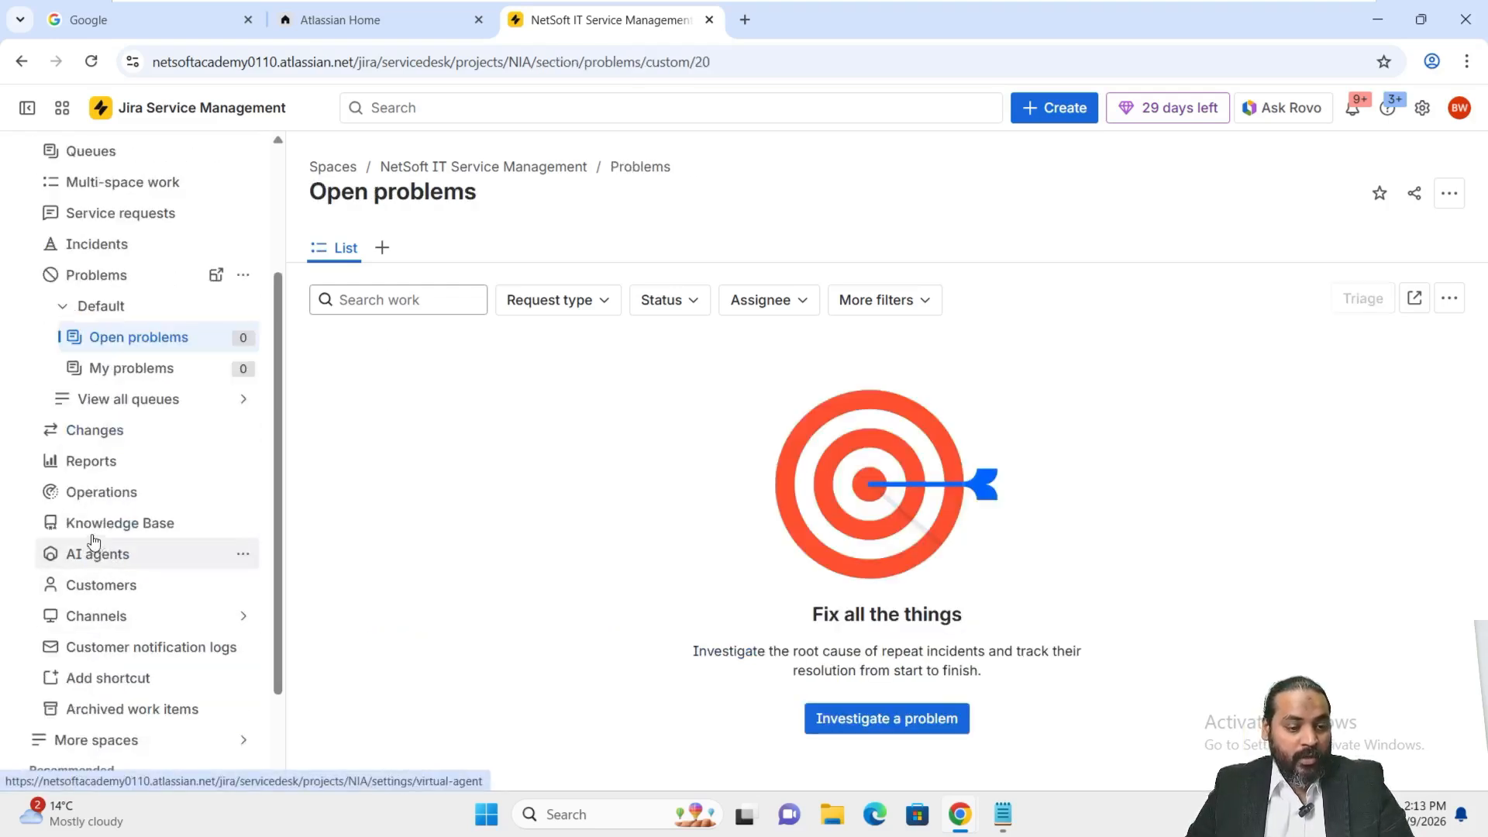
{"action": "left_click", "coordinate": [103, 493]}
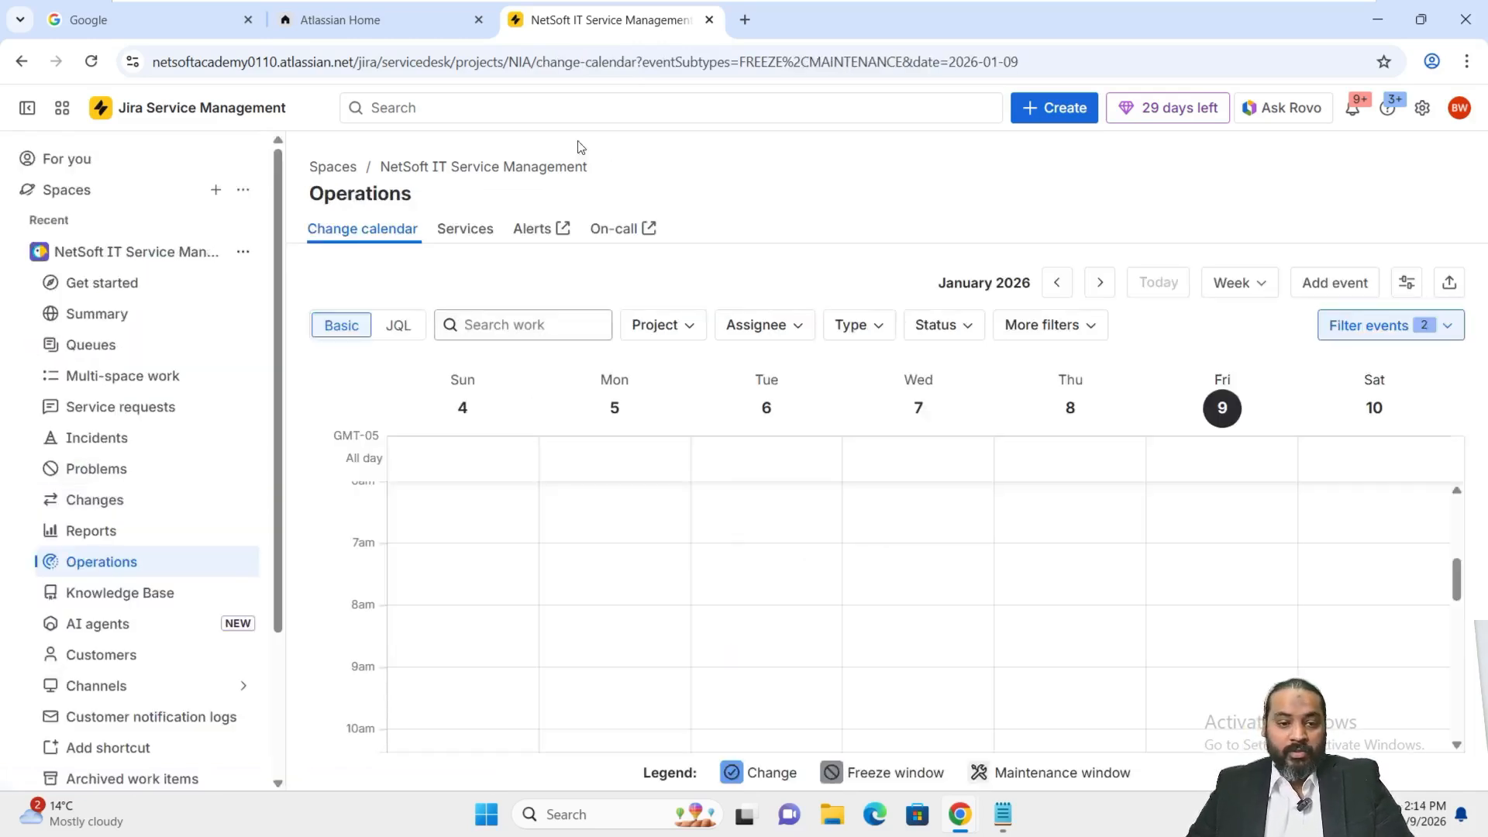
{"action": "left_click", "coordinate": [430, 109]}
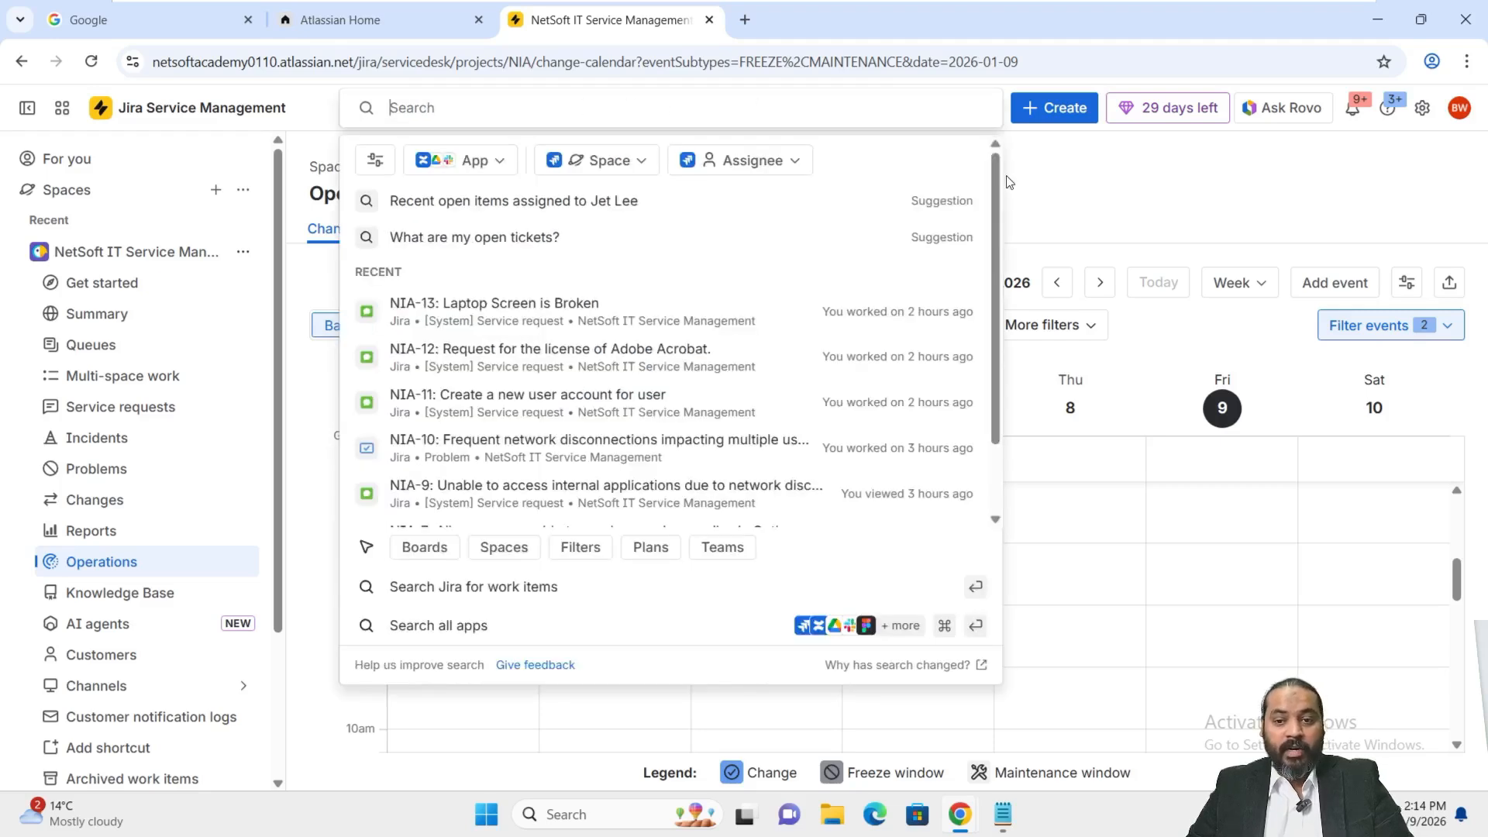
{"action": "left_click", "coordinate": [1052, 167]}
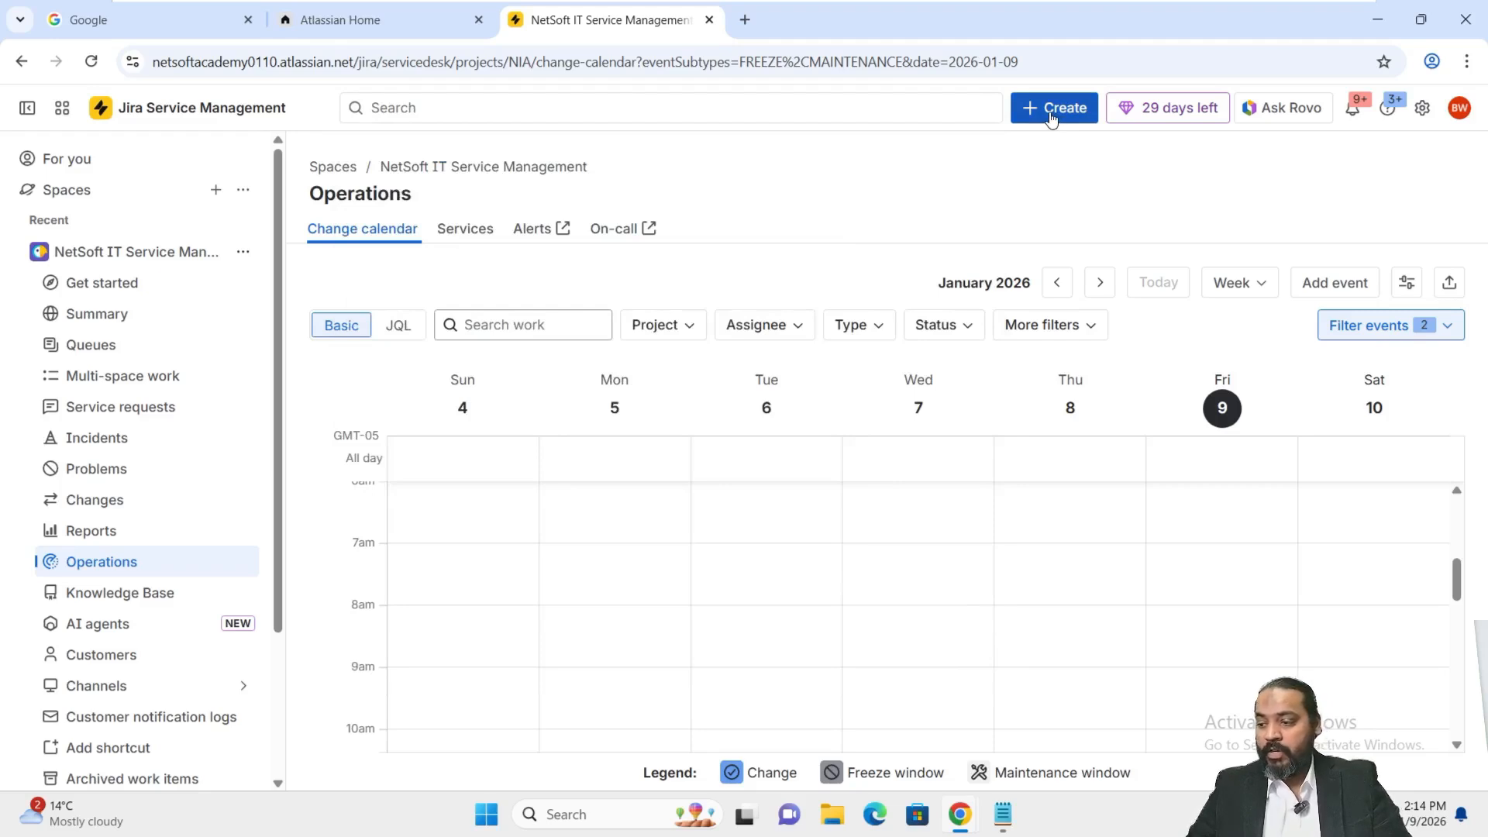
Start a new work item of type Change Management with request type Request a change.
{"action": "left_click", "coordinate": [1051, 116]}
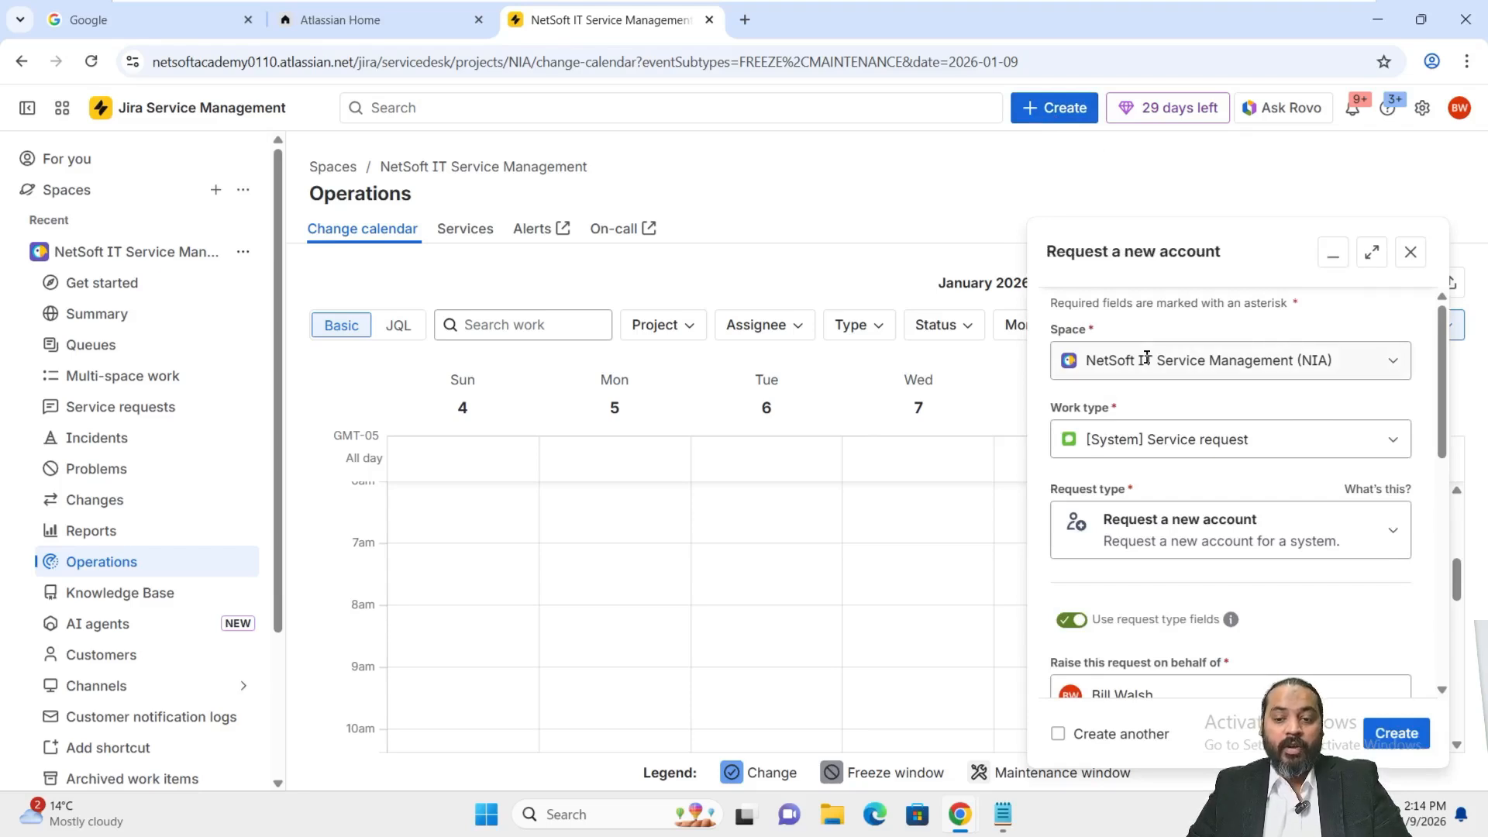
{"action": "left_click", "coordinate": [1388, 443]}
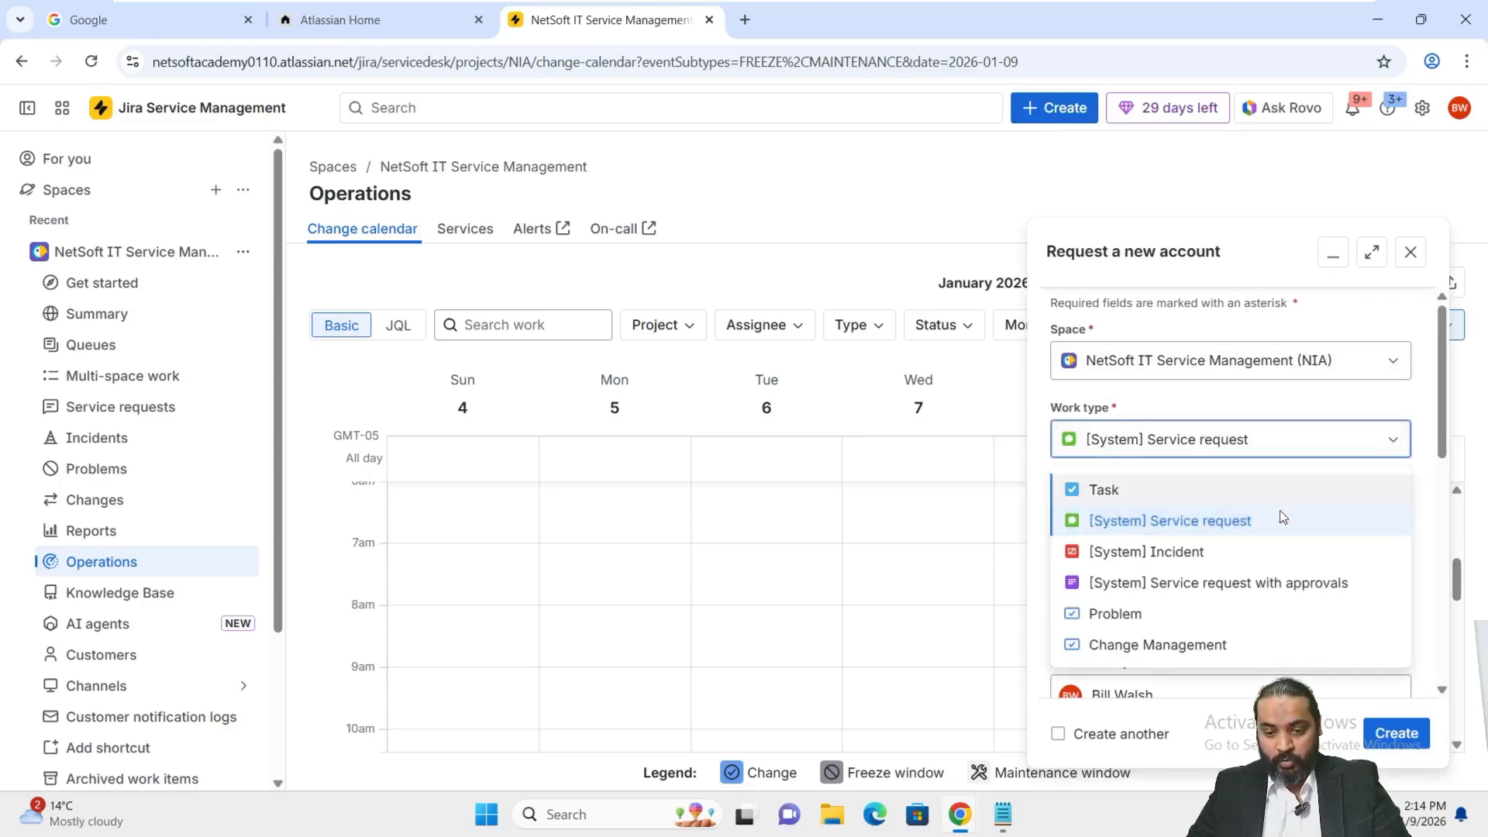
{"action": "left_click", "coordinate": [1154, 645]}
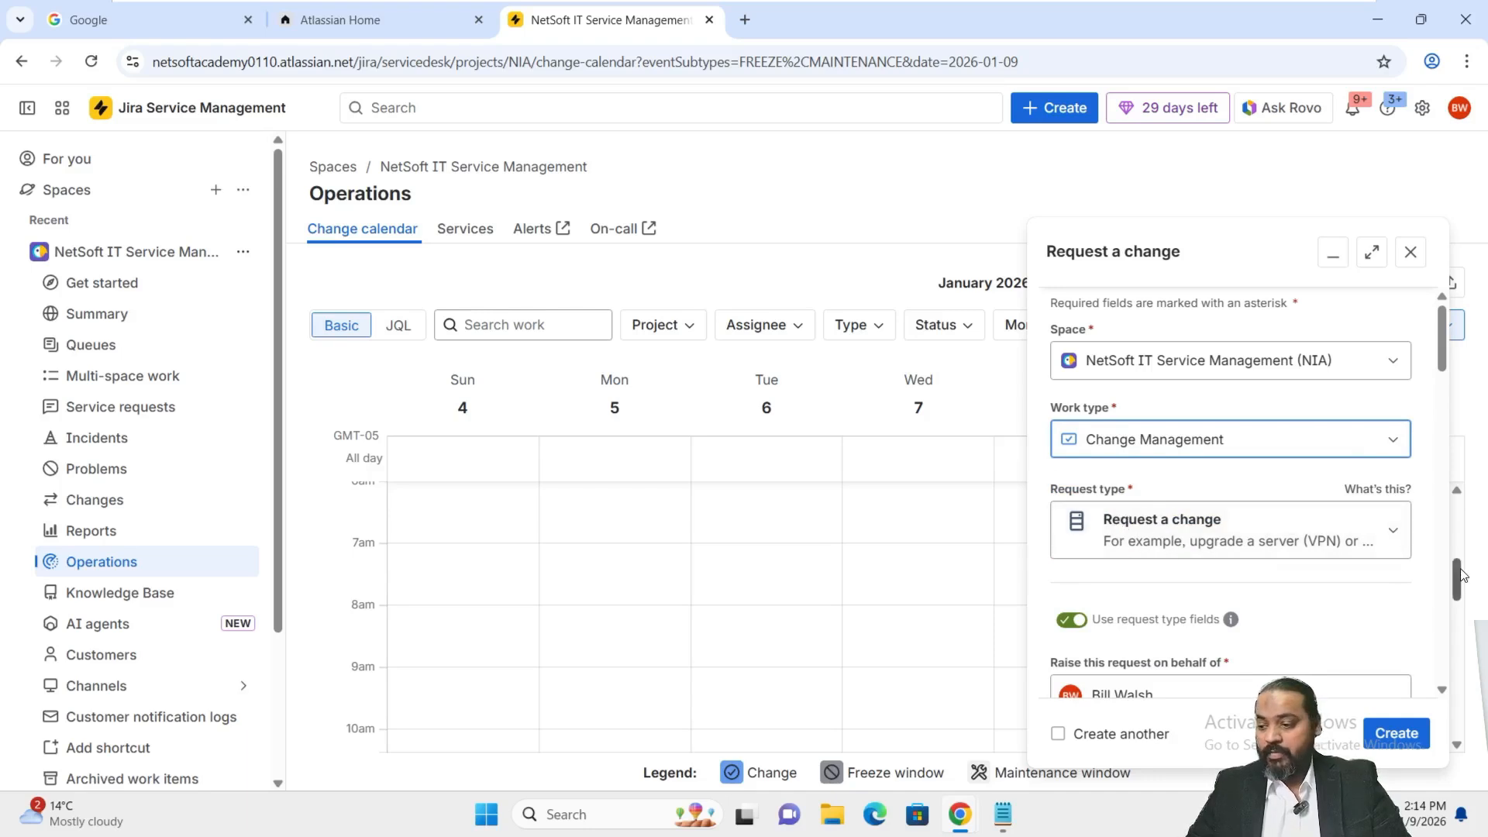
Raise the request on behalf of another customer, found by searching their name.
{"action": "scroll", "coordinate": [1317, 627], "scroll_direction": "down", "scroll_amount": 3}
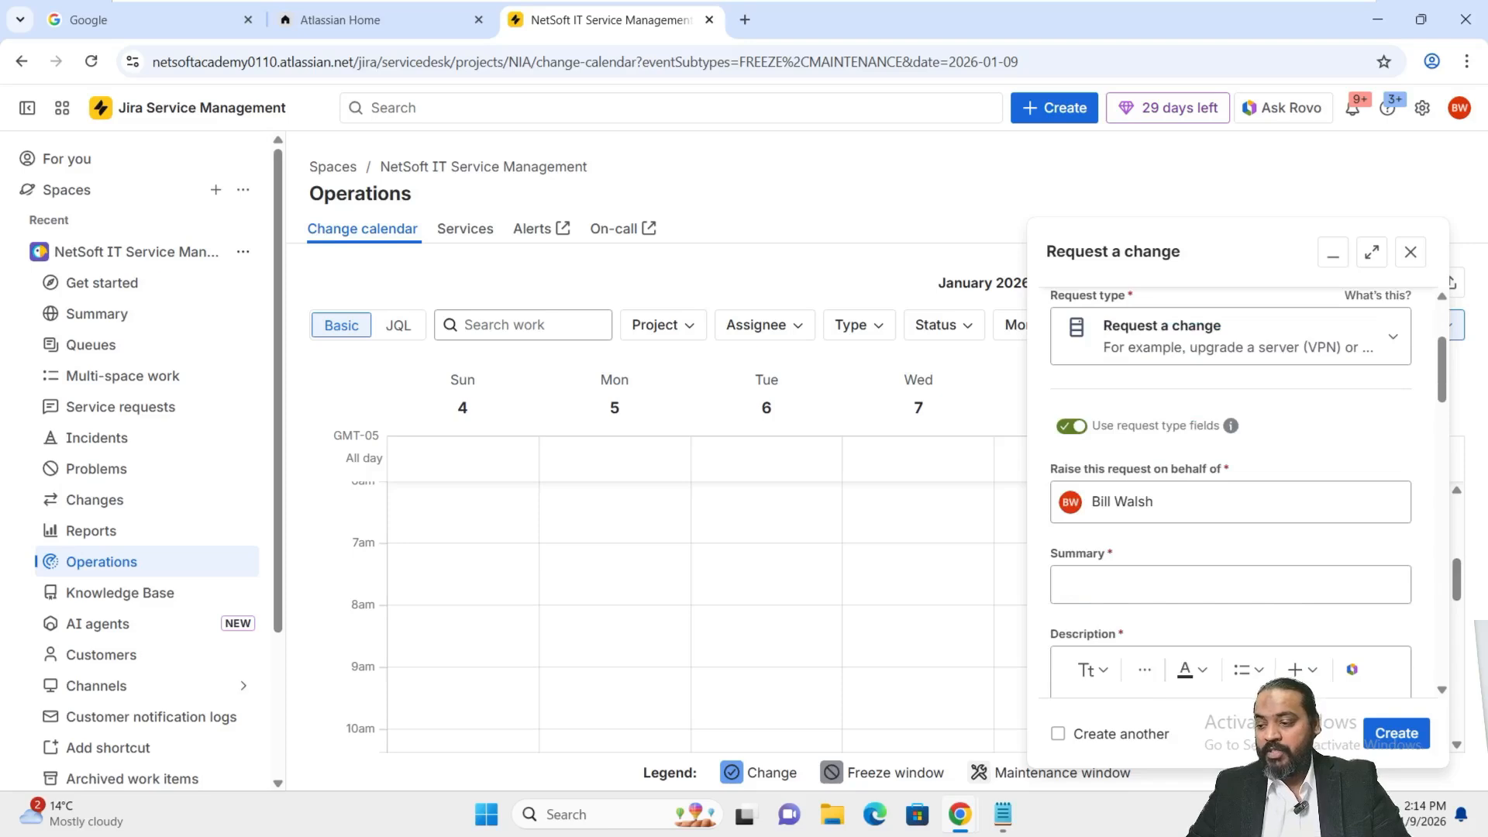
{"action": "left_click", "coordinate": [1226, 584]}
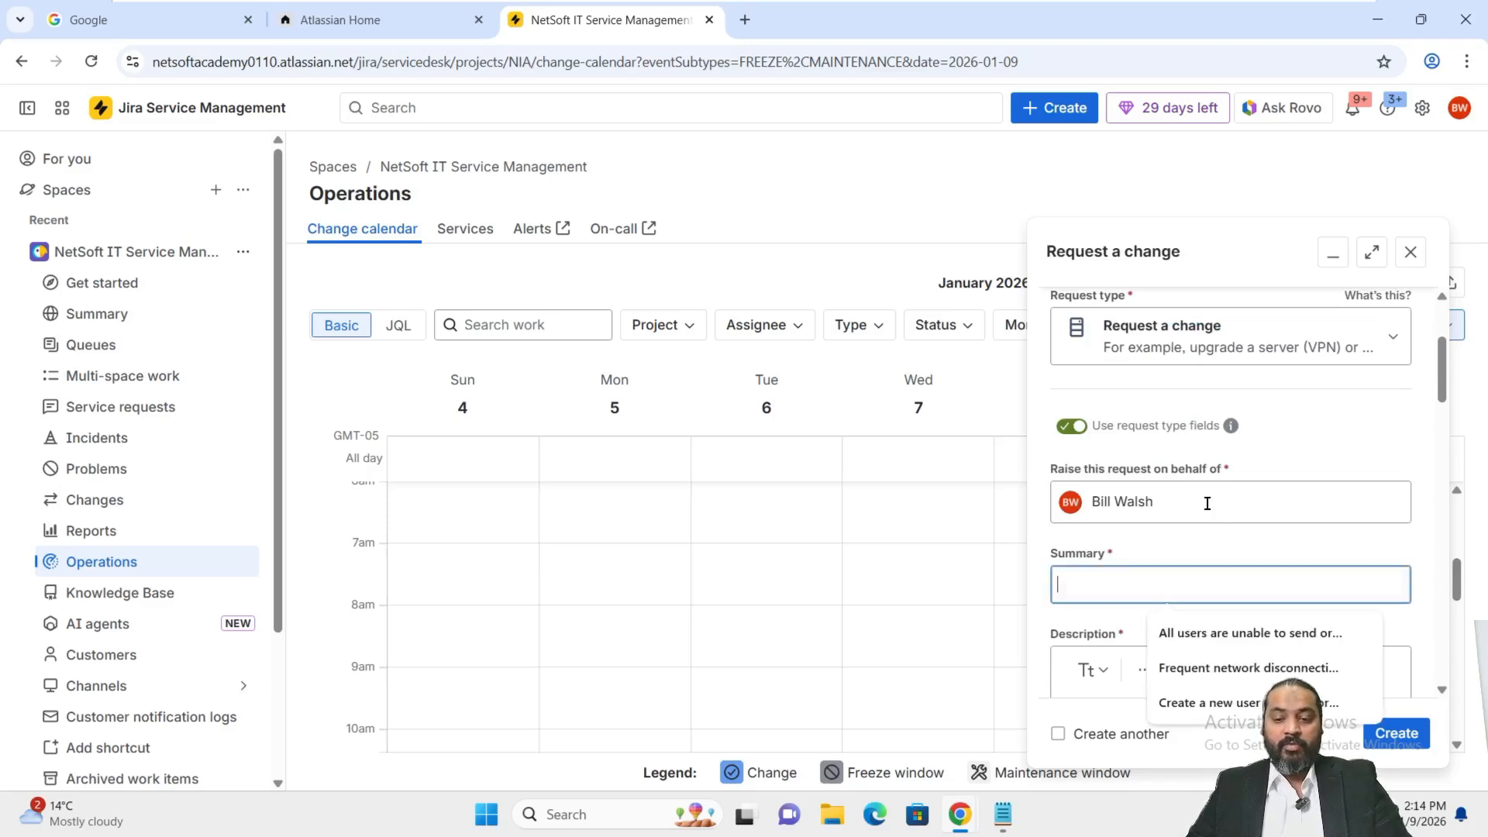
{"action": "left_click", "coordinate": [1206, 502]}
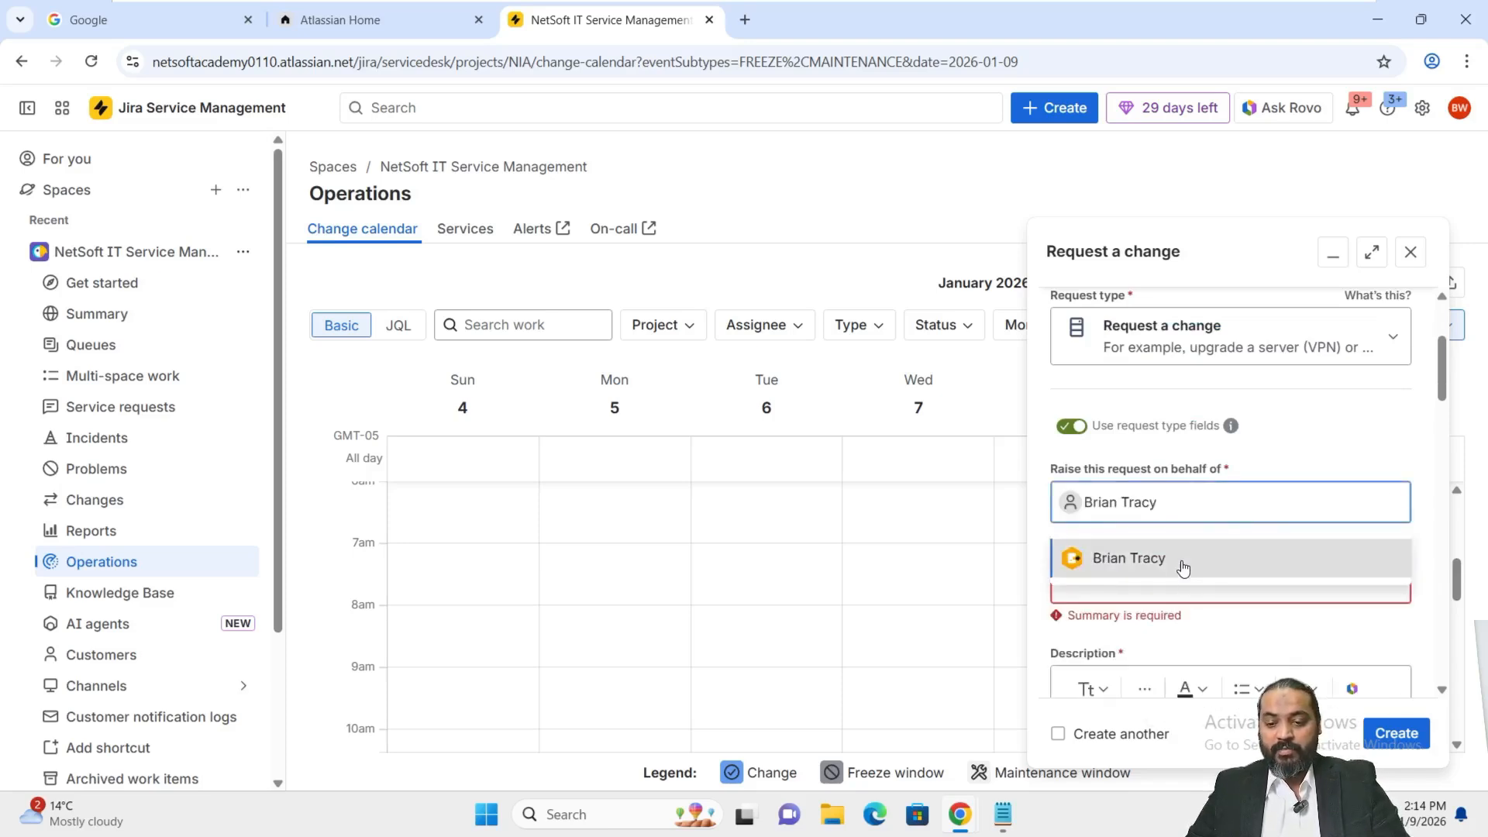
{"action": "left_click", "coordinate": [1181, 570]}
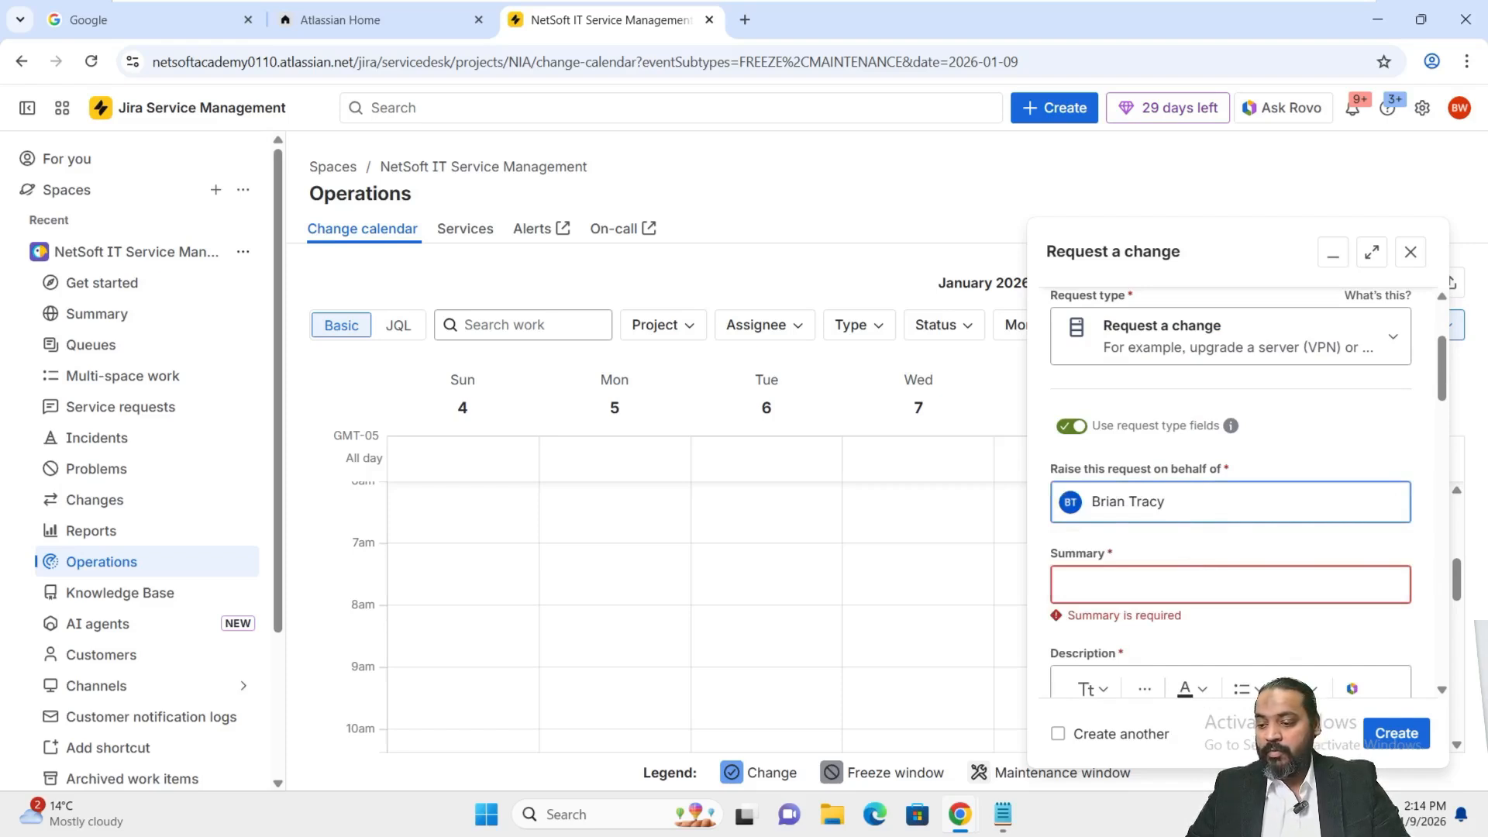
Paste the summary 'Upgrade Database Server from SQL Server 2019 to SQL Server 2022' and the description.
{"action": "left_click", "coordinate": [1129, 573]}
{"action": "type", "text": "Upgrade Database Server from SQL Server 2019 to SQL Server 2022"}
{"action": "scroll", "coordinate": [1248, 585], "scroll_direction": "down", "scroll_amount": 2}
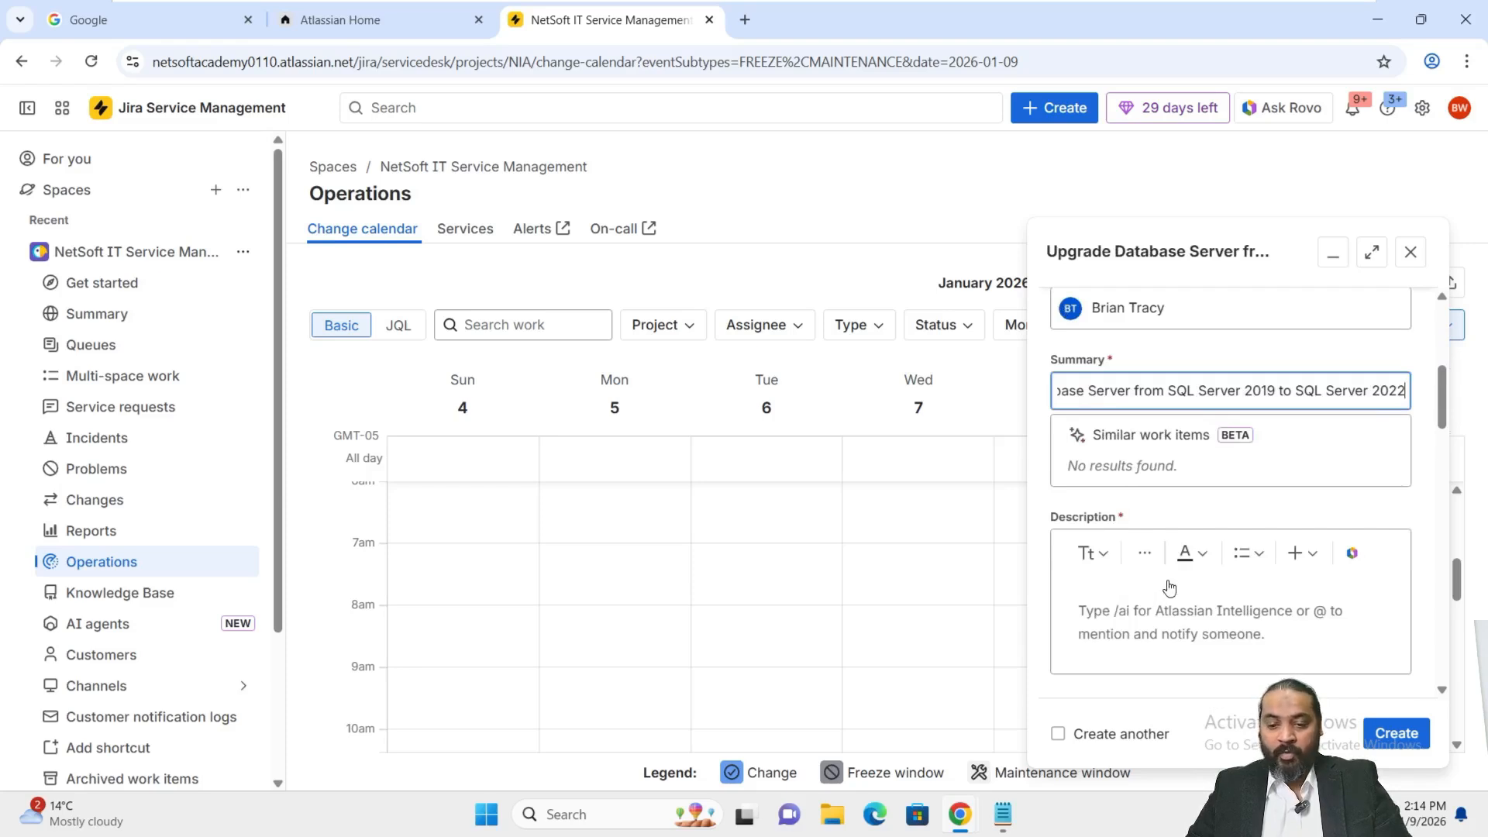
{"action": "left_click", "coordinate": [1167, 614]}
{"action": "type", "text": "The current production database server is running SQL Server 2019, which is nearing end of support. To ensure continued vendor support, improved performance, and security compliance, we plan to upgrade to SQL Server 2022."}
{"action": "scroll", "coordinate": [1167, 606], "scroll_direction": "down", "scroll_amount": 5}
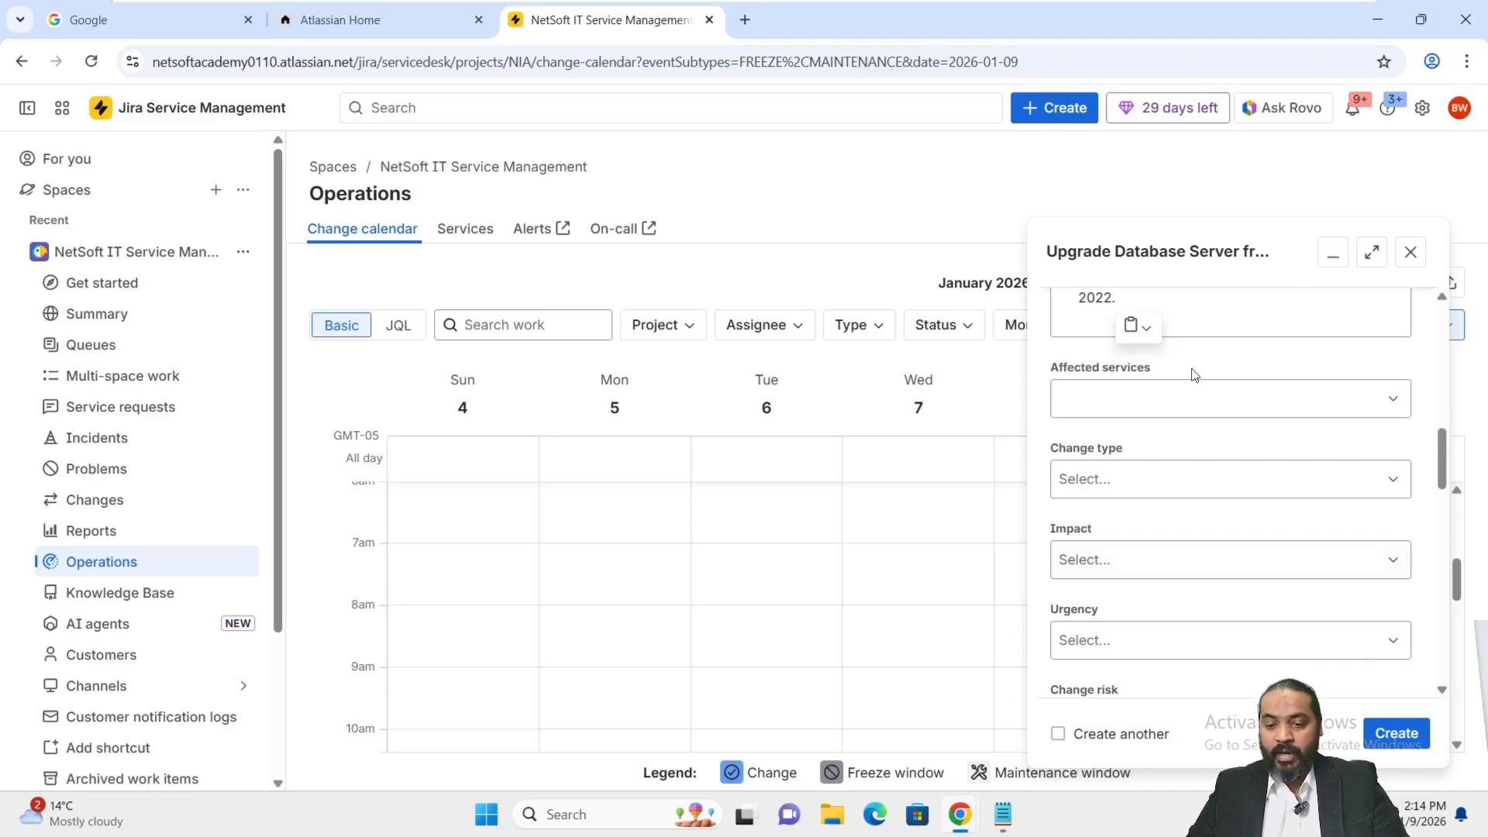
Set change type Standard, impact Moderate / Limited and urgency Medium.
{"action": "left_click", "coordinate": [1129, 467]}
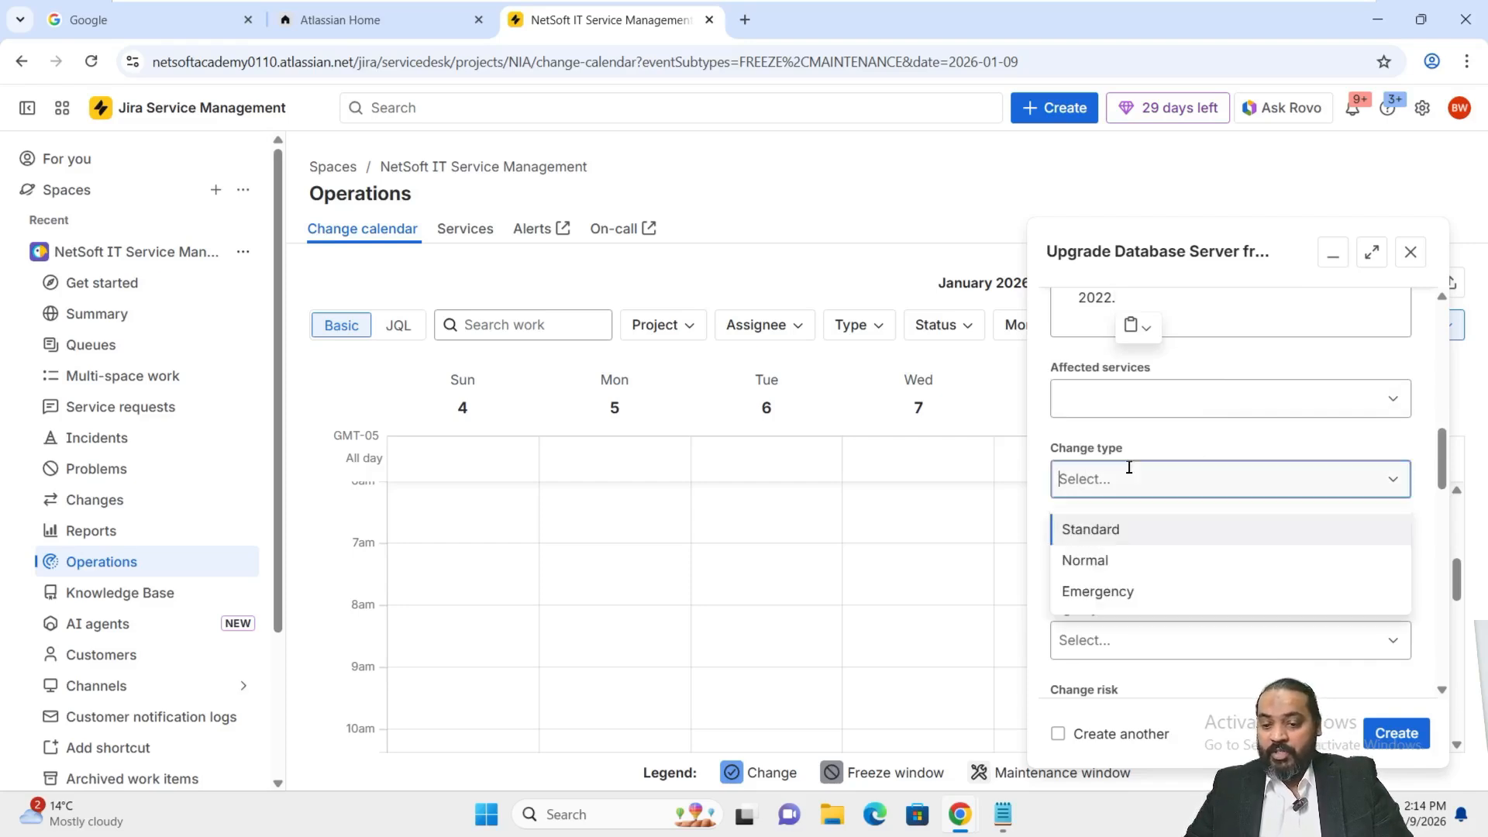
{"action": "left_click", "coordinate": [1103, 530]}
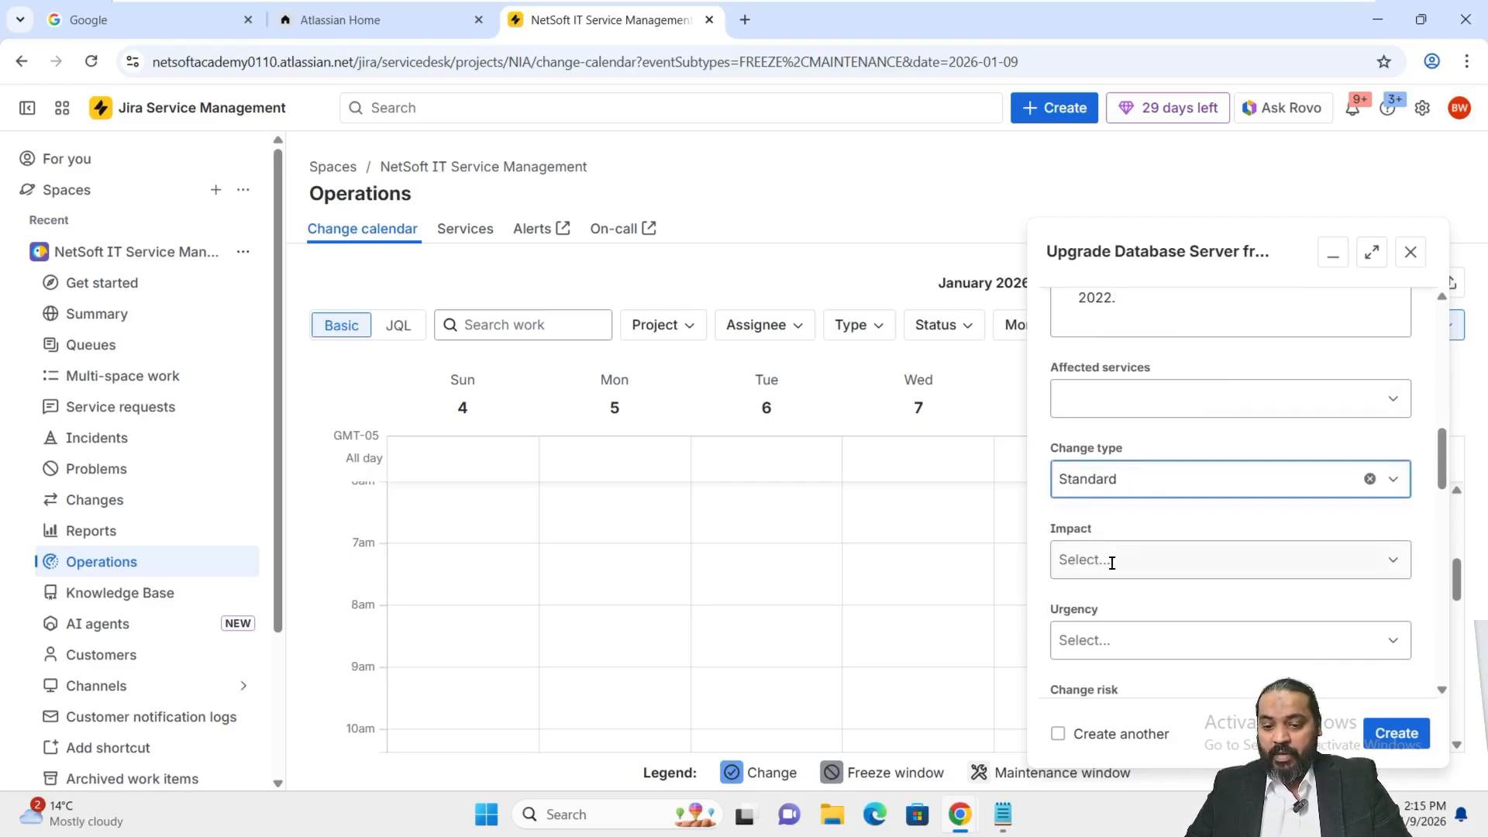
{"action": "left_click", "coordinate": [1111, 563]}
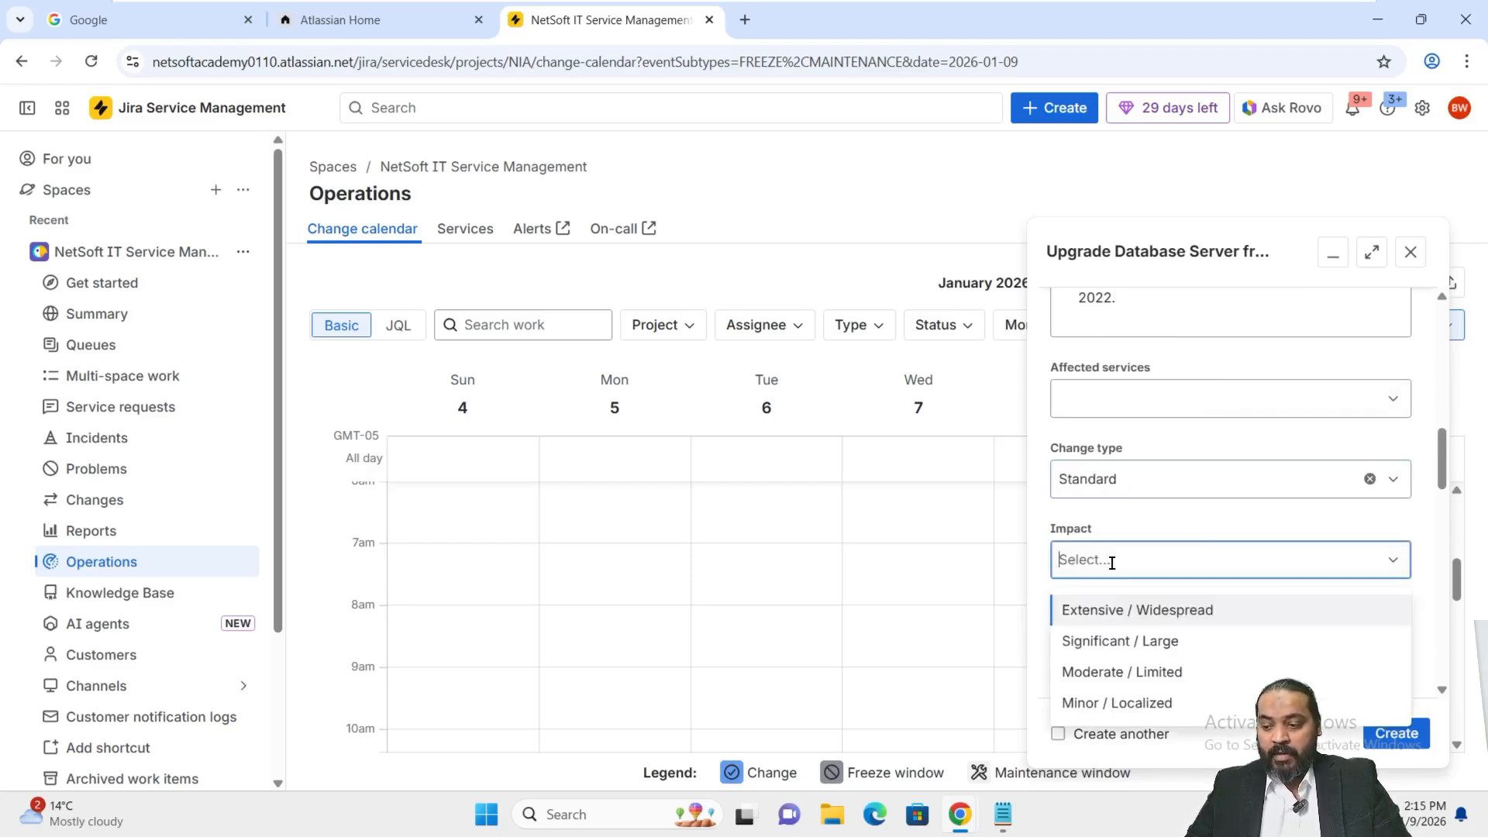
{"action": "left_click", "coordinate": [1097, 673]}
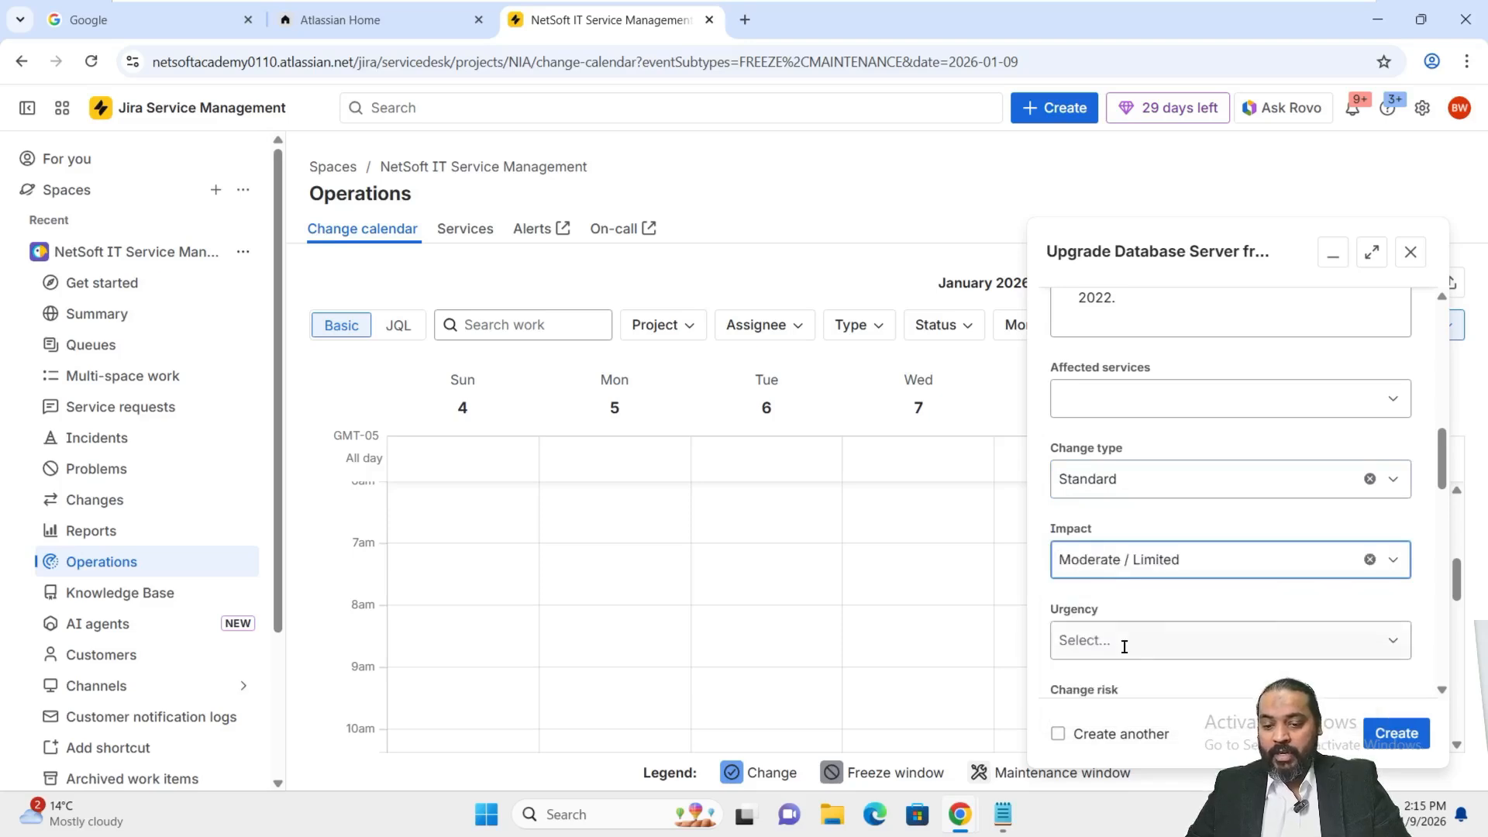
{"action": "left_click", "coordinate": [1128, 645]}
{"action": "left_click", "coordinate": [1109, 559]}
Set change risk to Medium and change reason to Upgrade.
{"action": "scroll", "coordinate": [1162, 542], "scroll_direction": "down", "scroll_amount": 4}
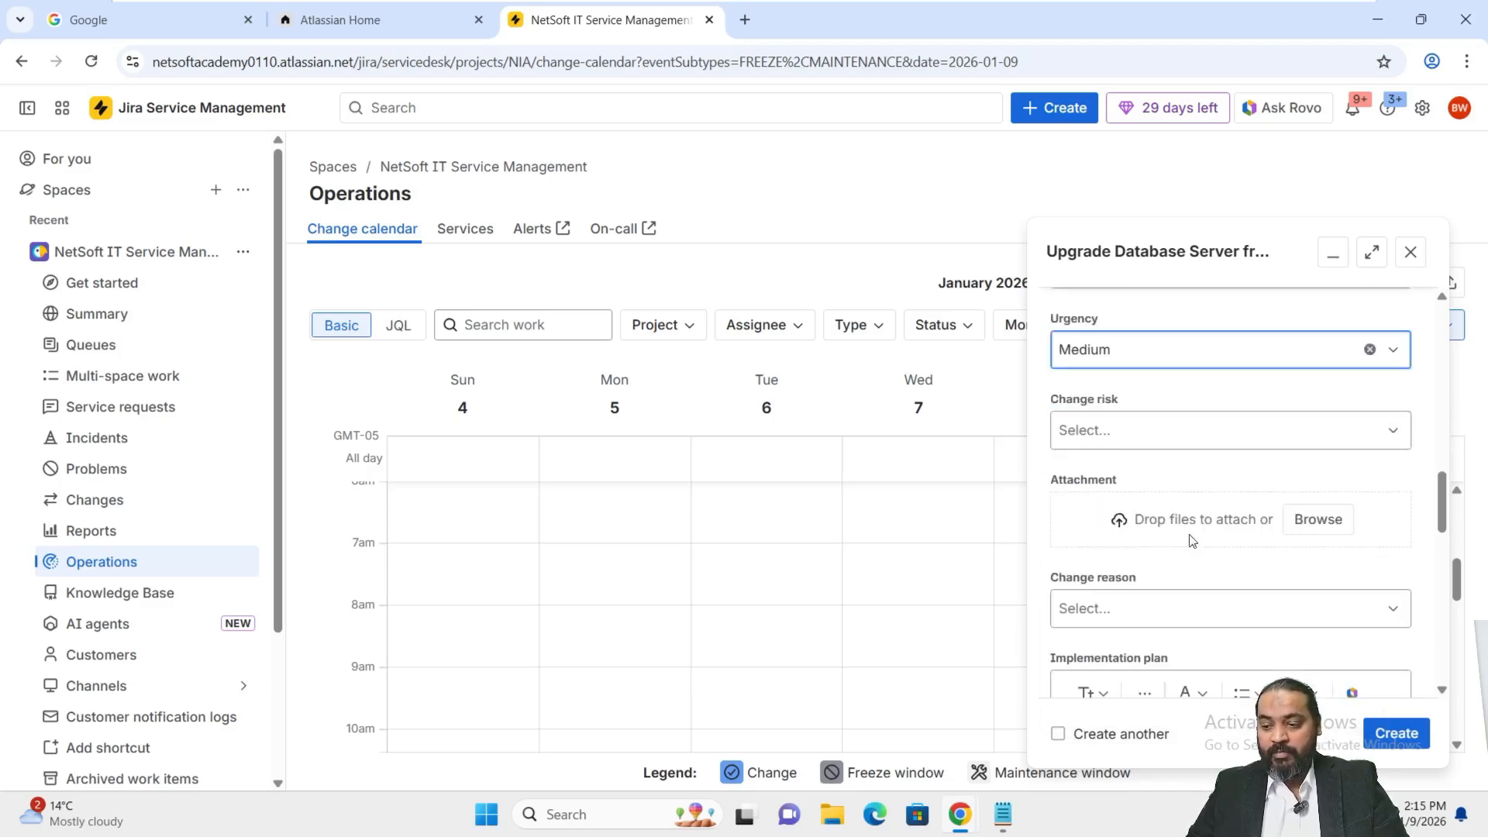
{"action": "left_click", "coordinate": [1167, 434]}
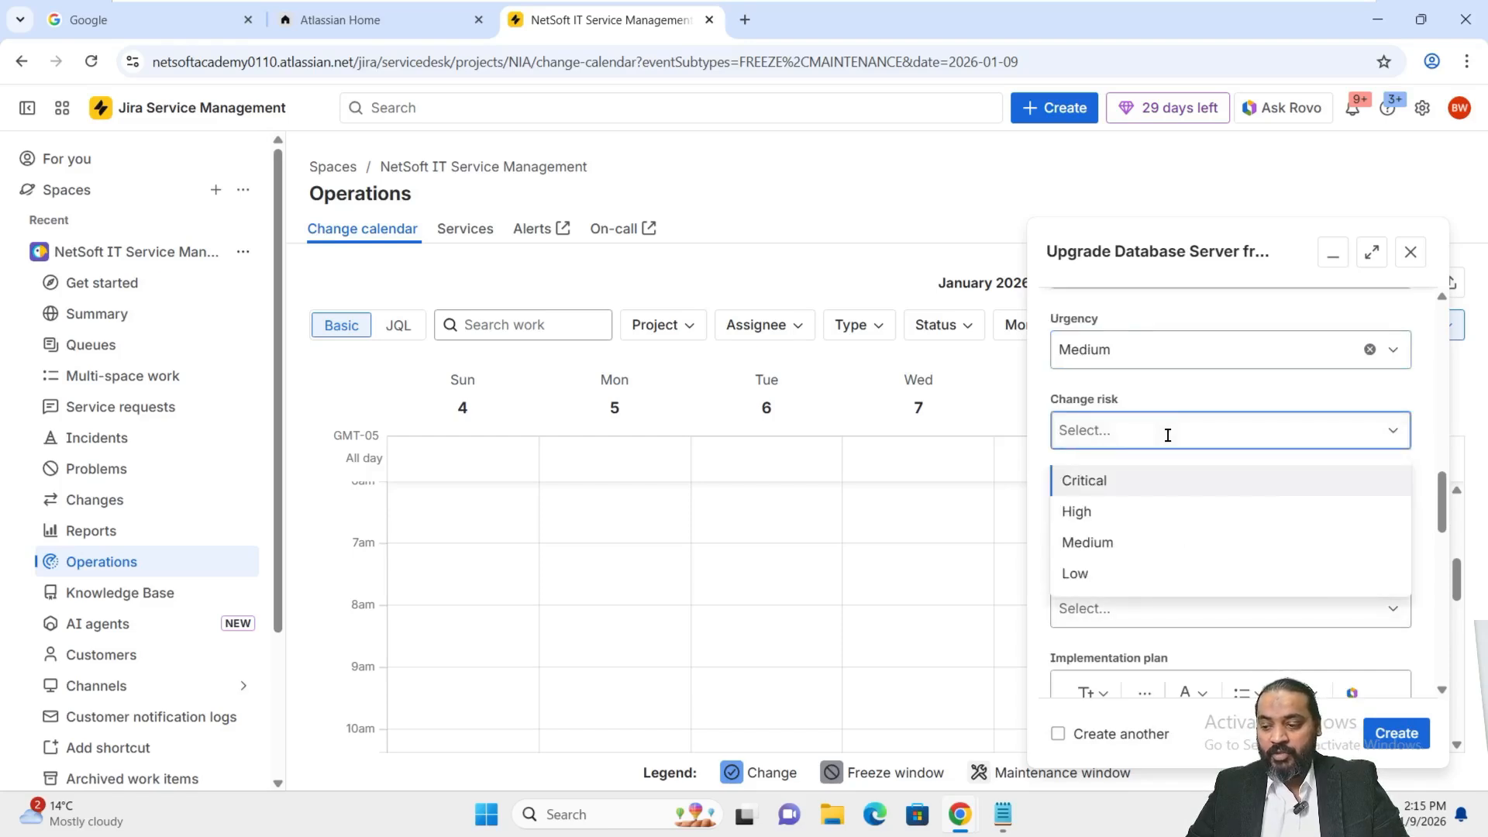
{"action": "left_click", "coordinate": [1141, 544]}
{"action": "scroll", "coordinate": [1261, 511], "scroll_direction": "down", "scroll_amount": 3}
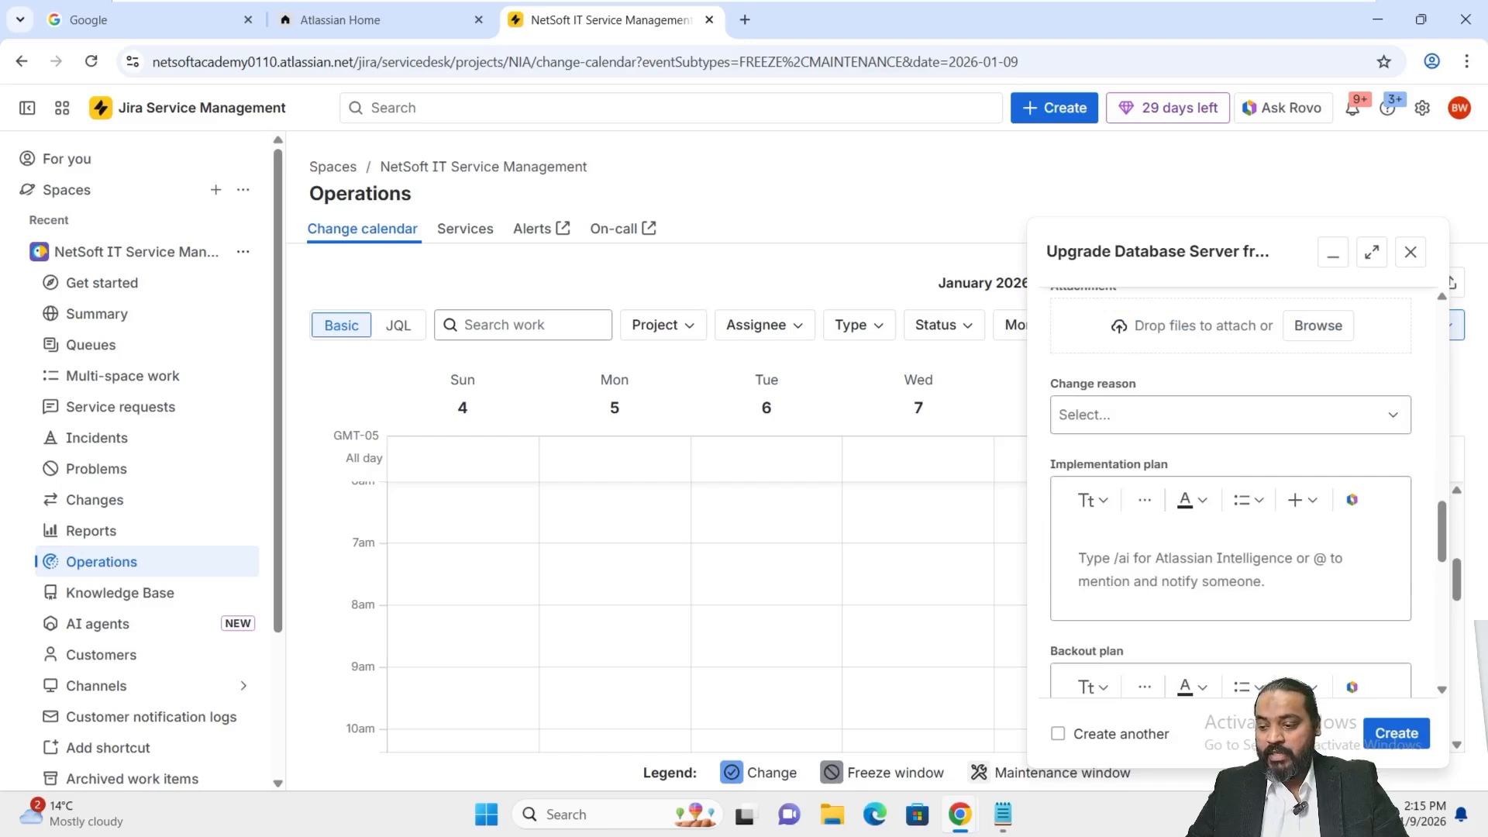
{"action": "left_click", "coordinate": [1218, 425]}
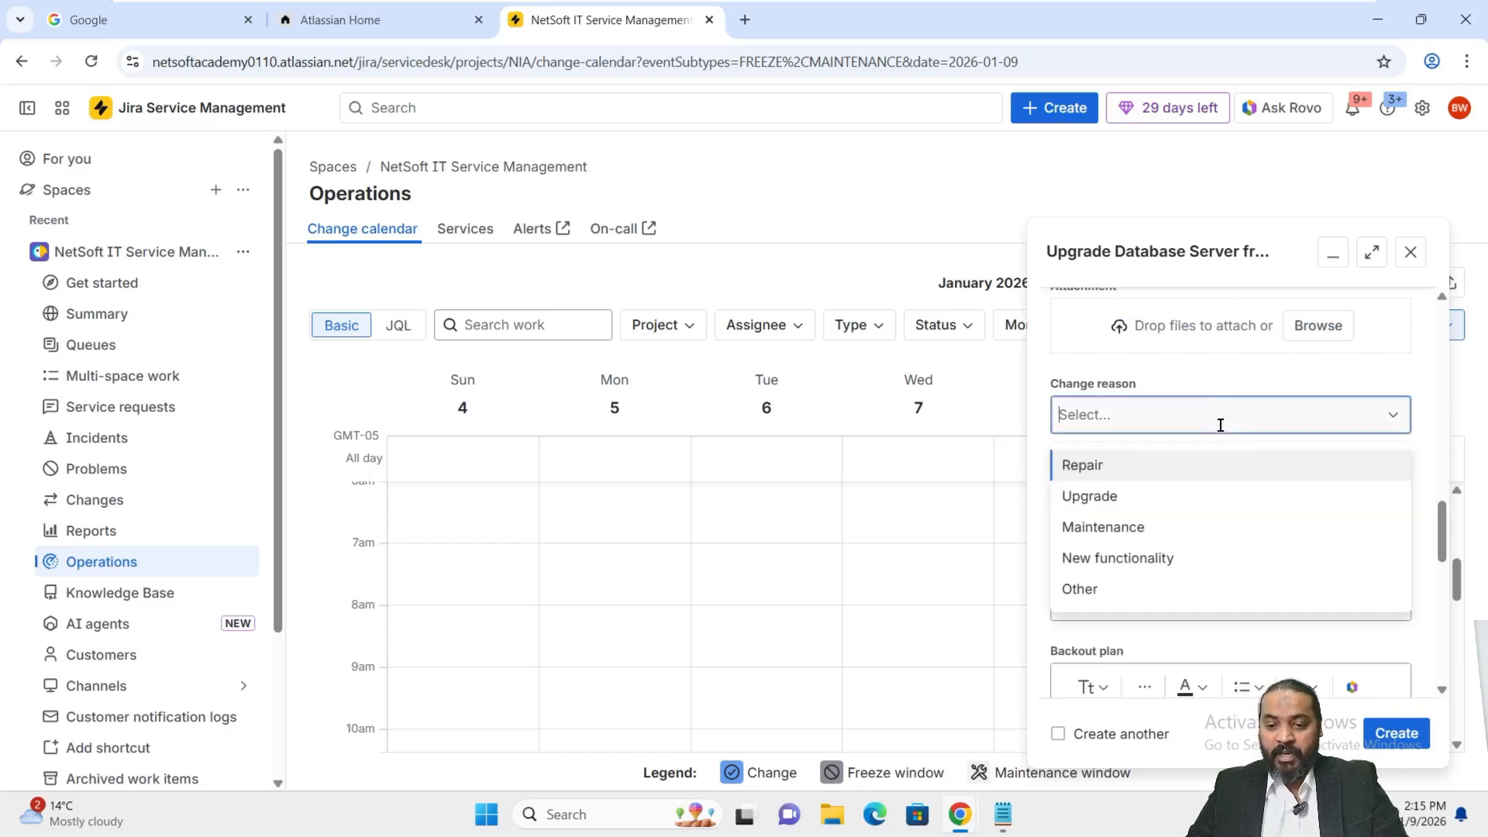
{"action": "left_click", "coordinate": [1161, 495]}
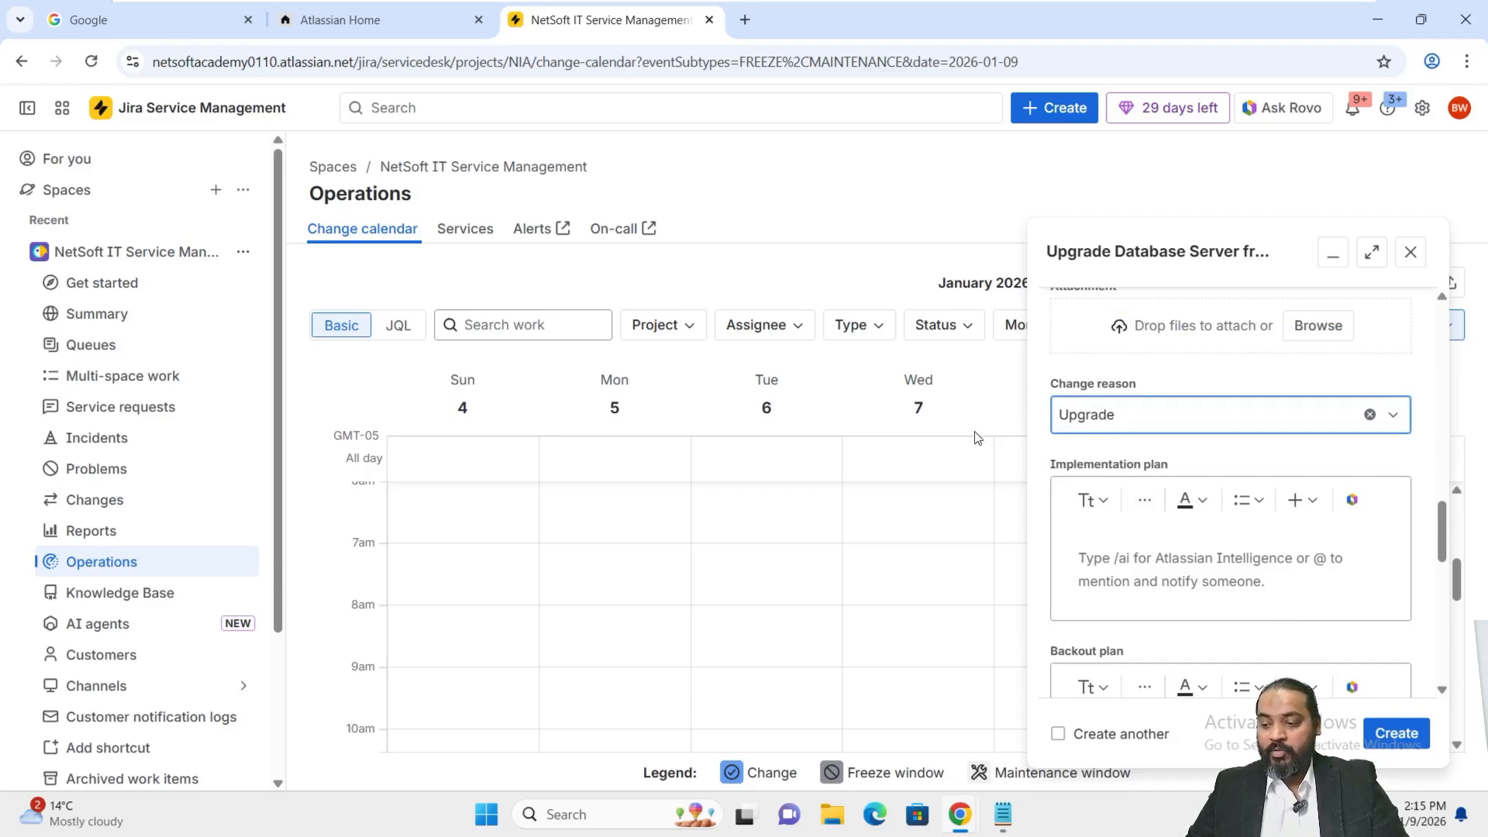
{"action": "scroll", "coordinate": [1197, 480], "scroll_direction": "down", "scroll_amount": 5}
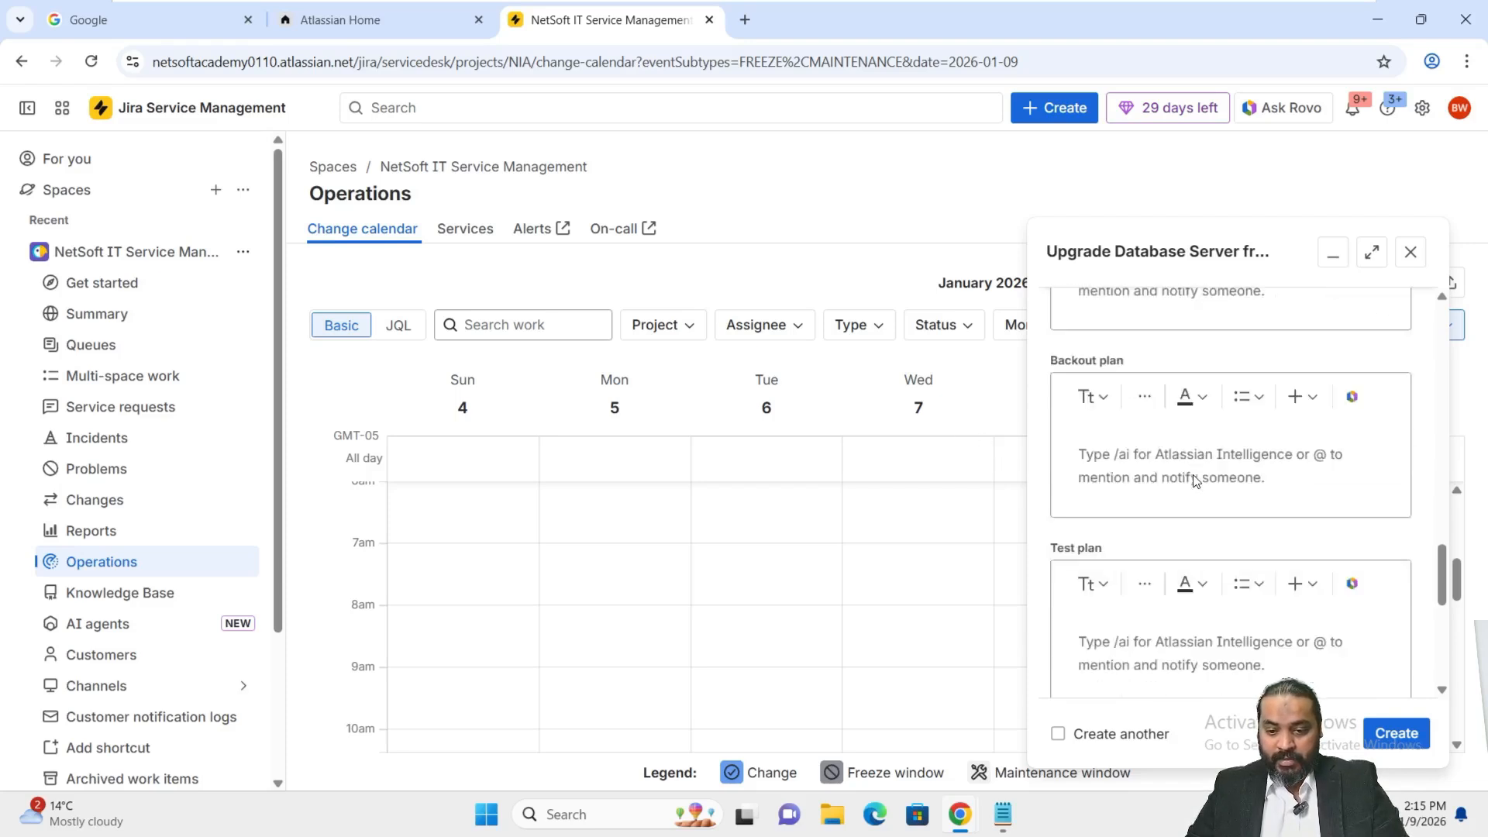
{"action": "scroll", "coordinate": [1197, 479], "scroll_direction": "down", "scroll_amount": 2}
{"action": "scroll", "coordinate": [1209, 468], "scroll_direction": "up", "scroll_amount": 8}
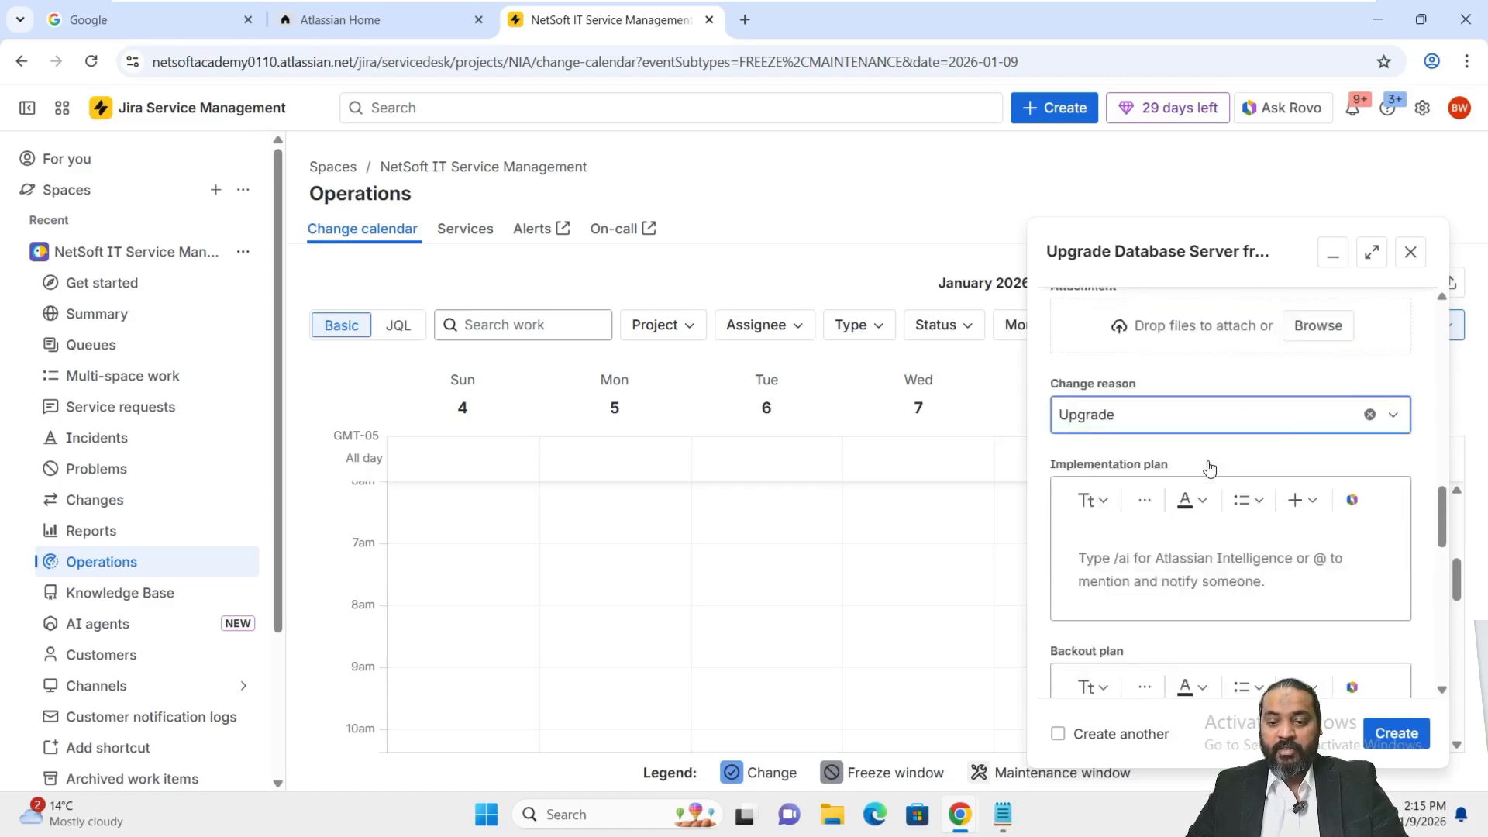
{"action": "scroll", "coordinate": [1209, 468], "scroll_direction": "down", "scroll_amount": 7}
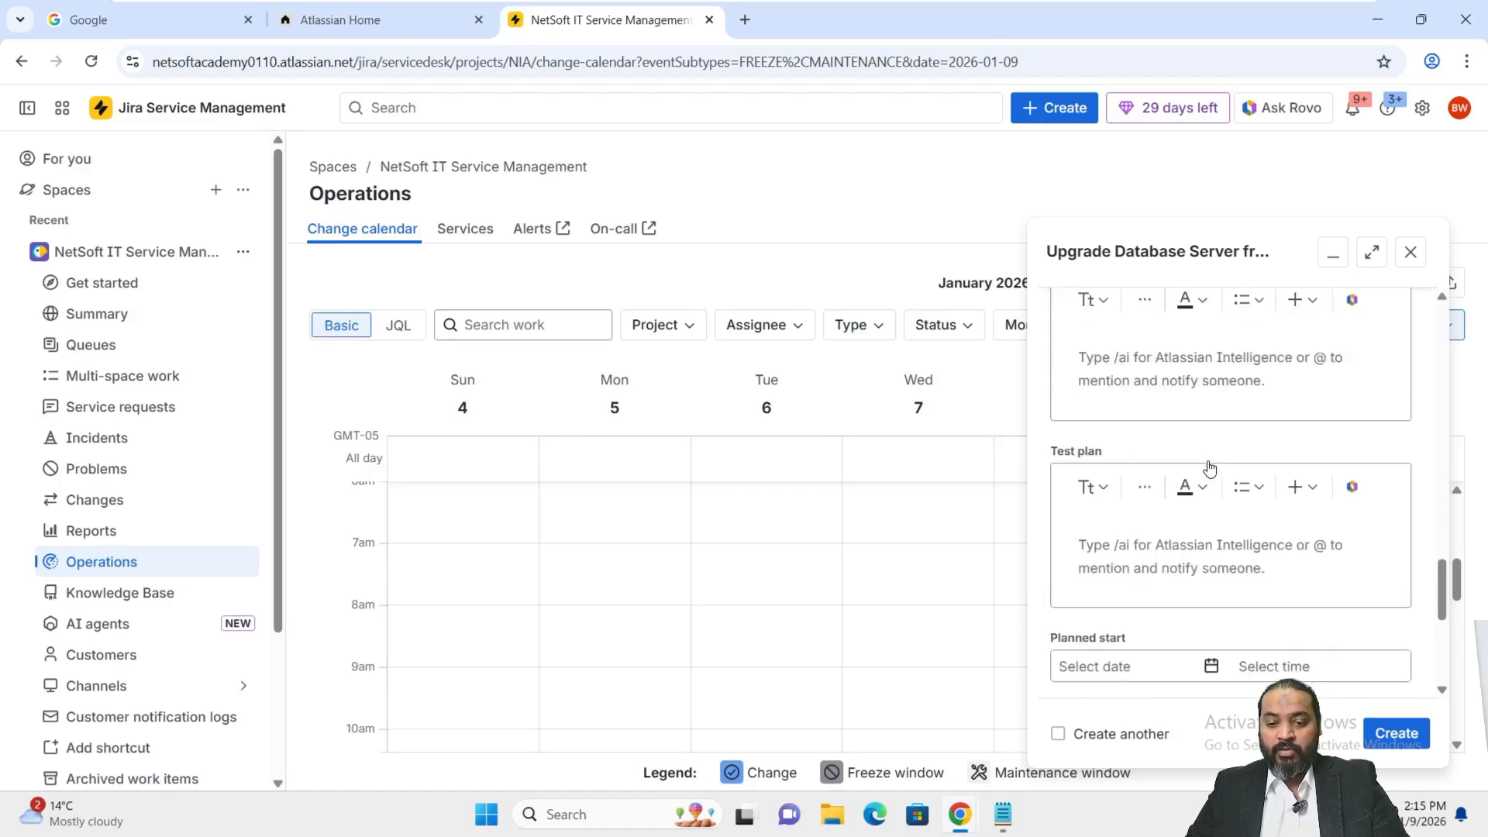
{"action": "scroll", "coordinate": [1210, 469], "scroll_direction": "down", "scroll_amount": 1}
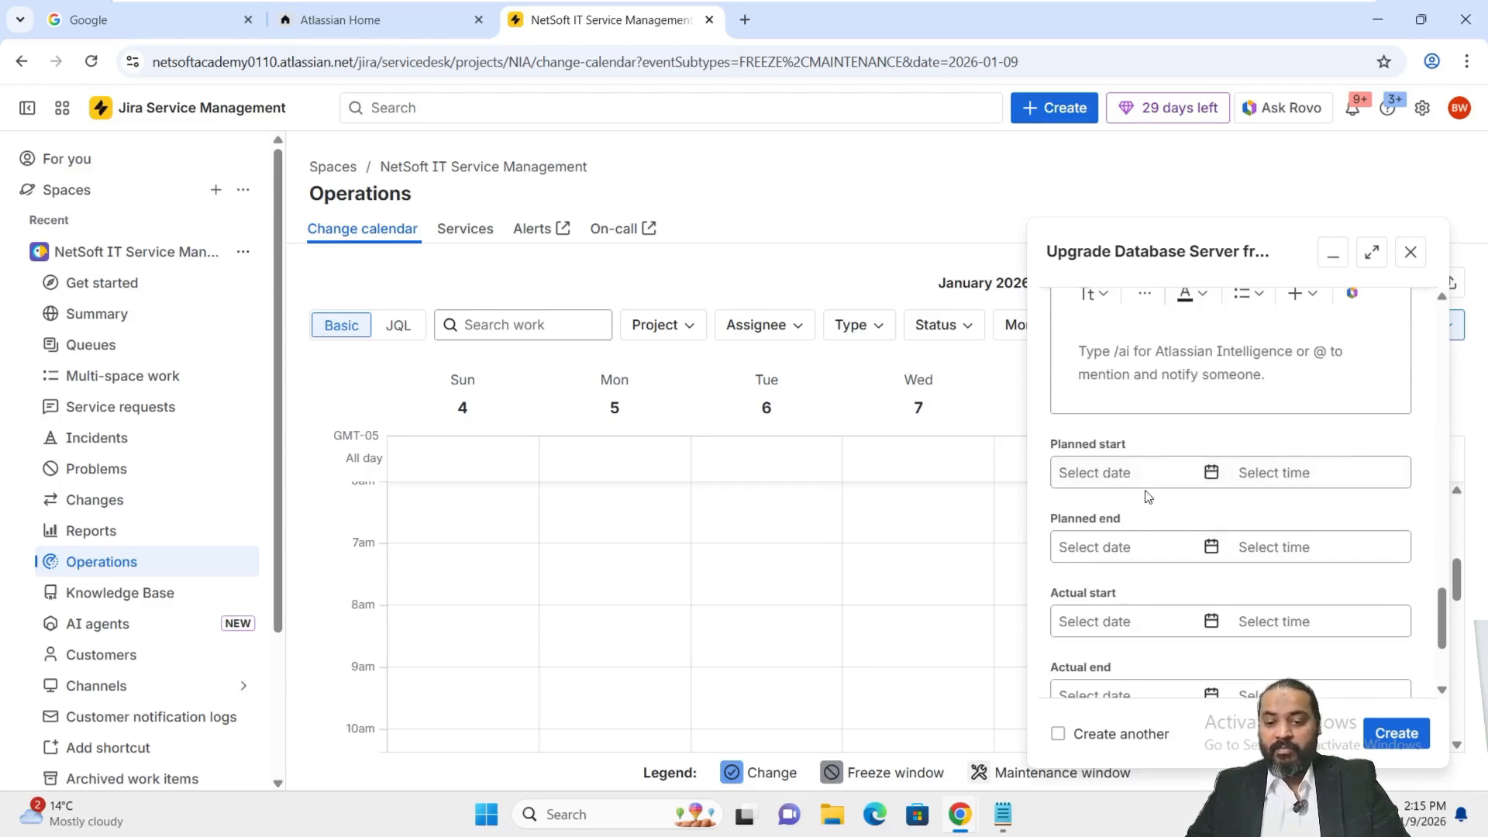
Set the planned start to 1/10/2026 at 1:00 PM.
{"action": "left_click", "coordinate": [1135, 468]}
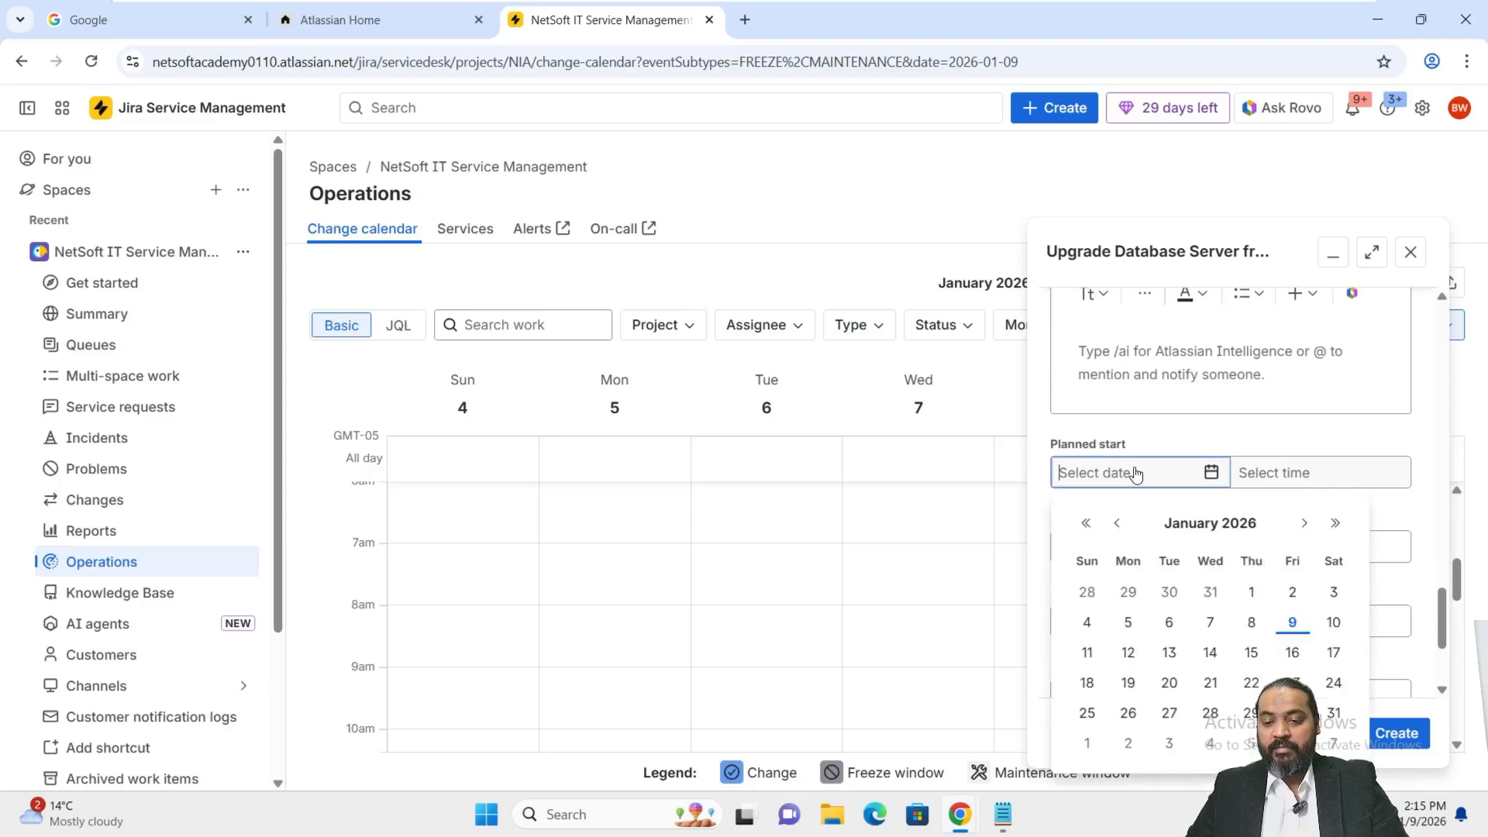
{"action": "left_click", "coordinate": [1291, 622]}
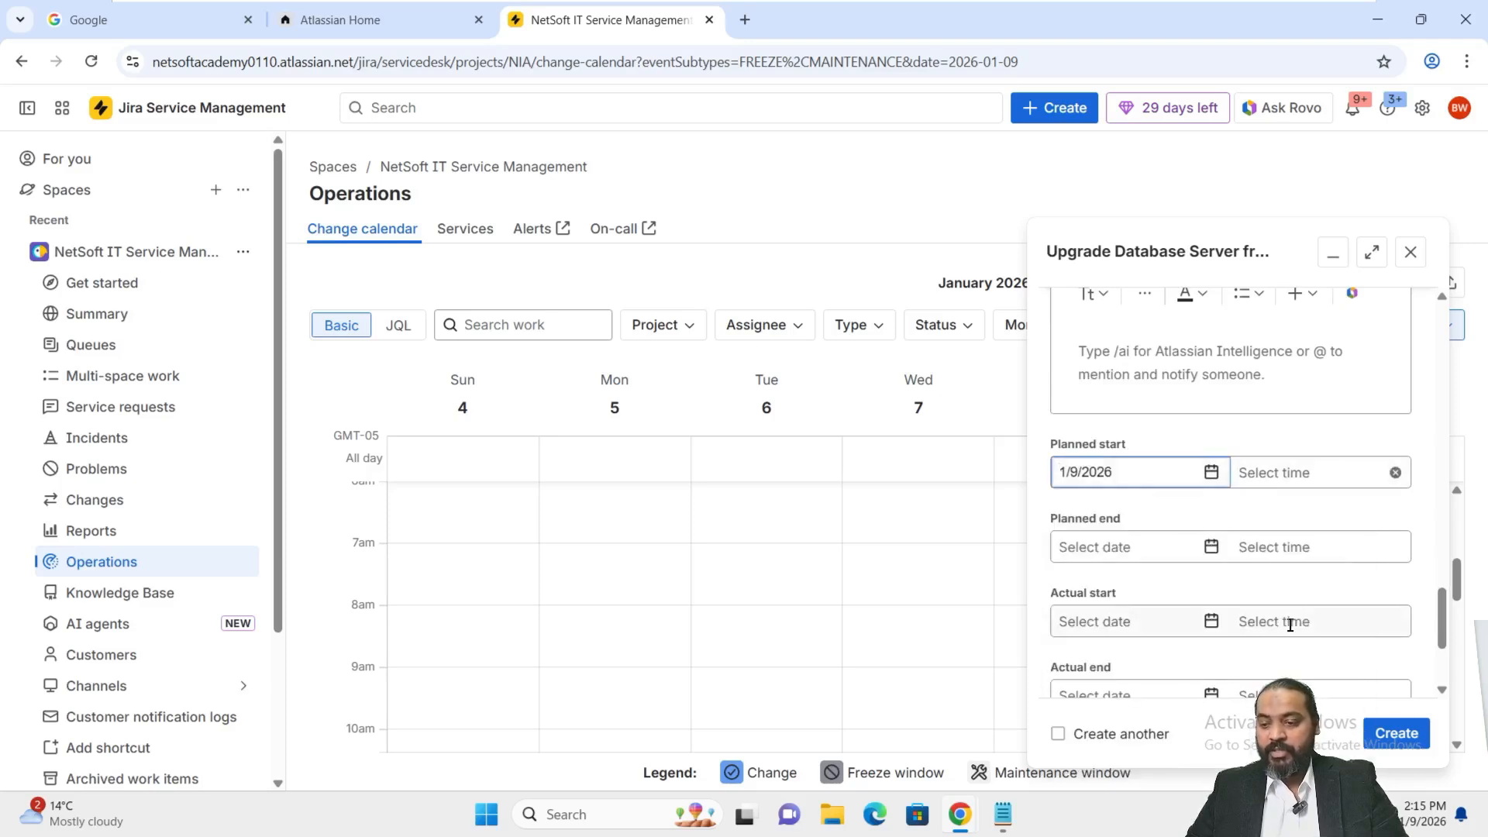
{"action": "left_click", "coordinate": [1310, 476]}
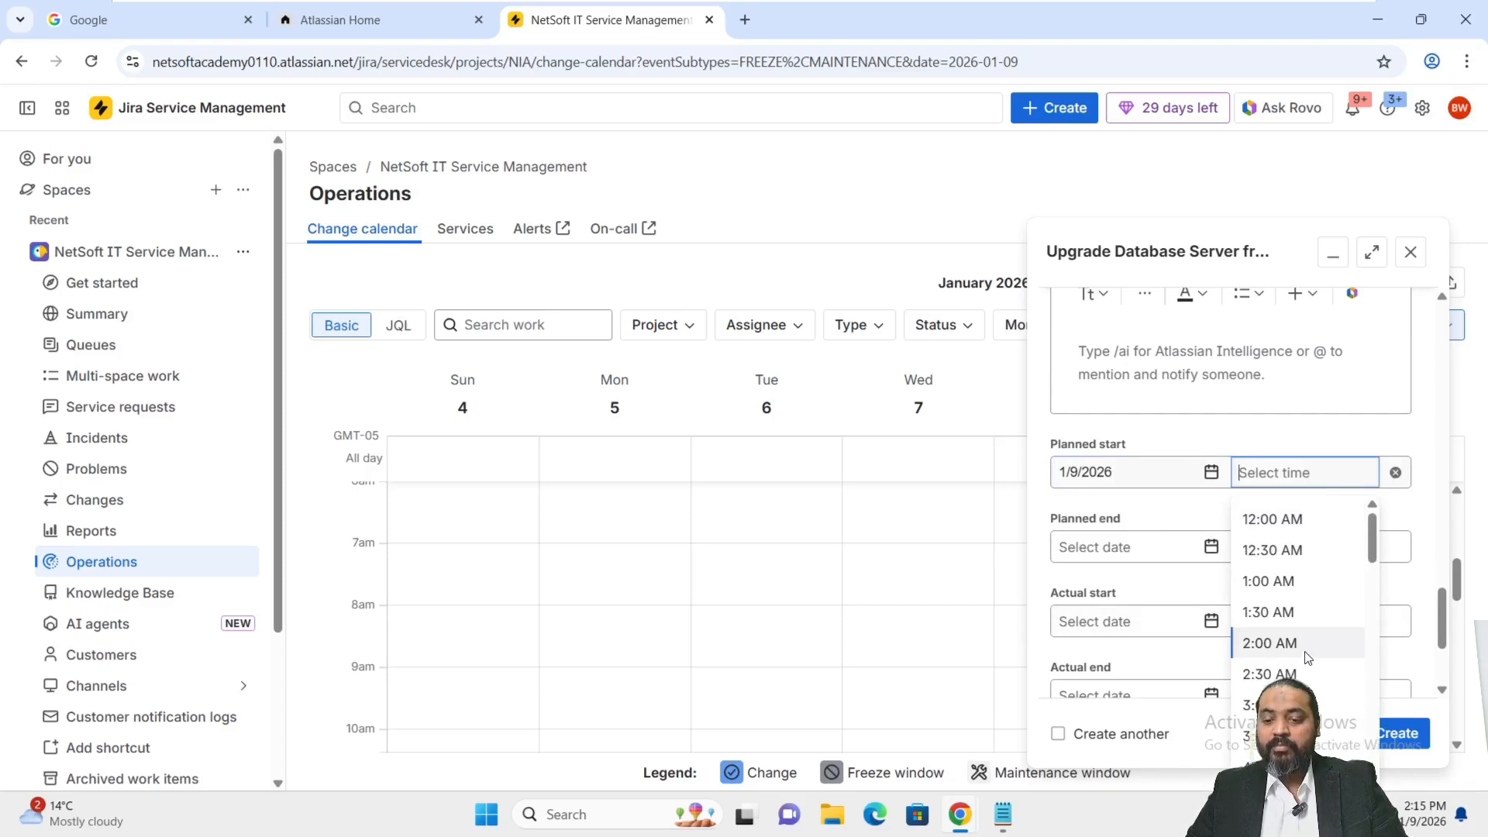
{"action": "left_click", "coordinate": [1140, 473]}
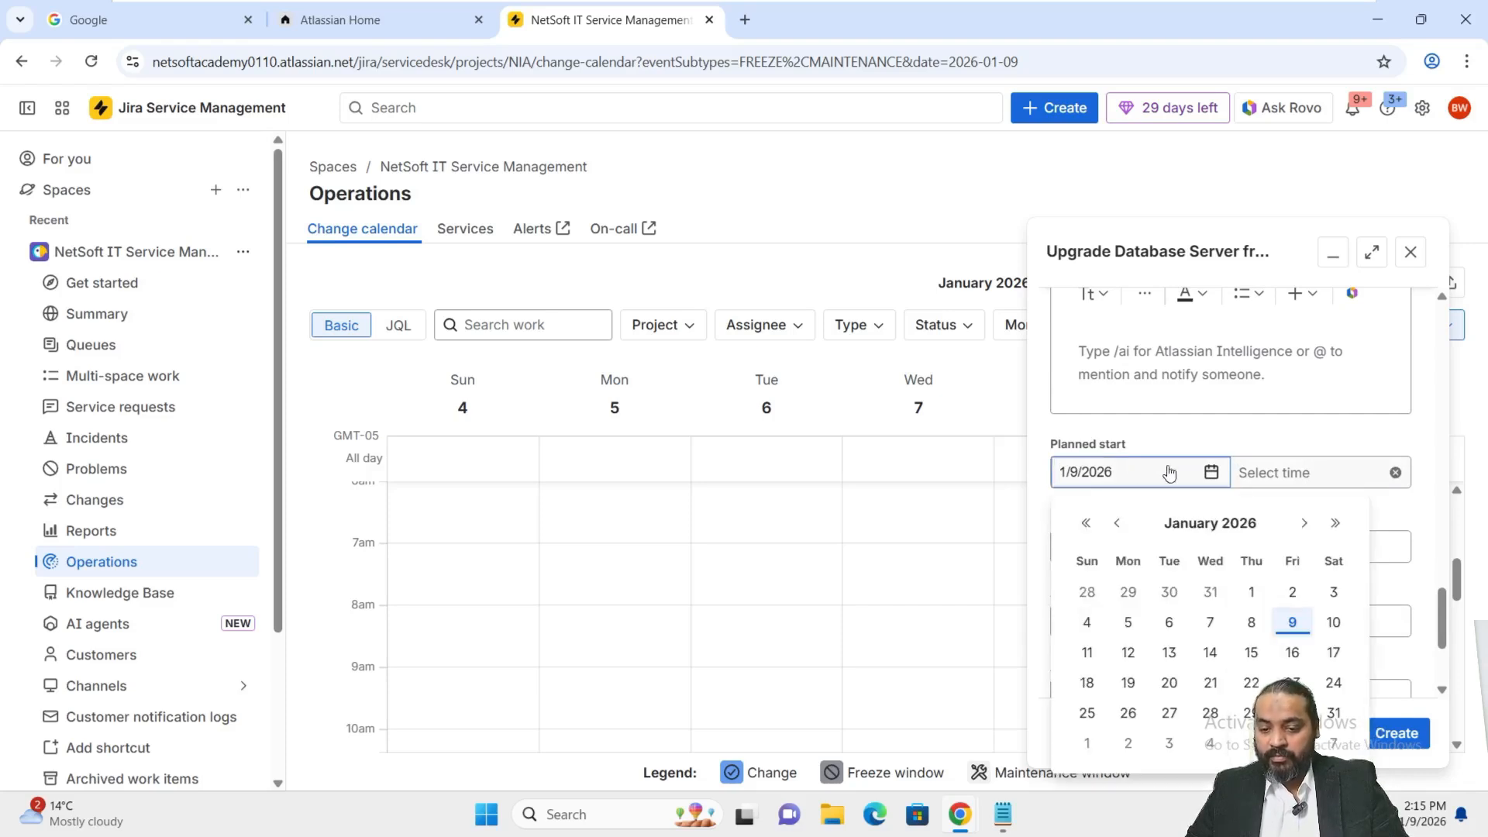
{"action": "left_click", "coordinate": [1333, 622]}
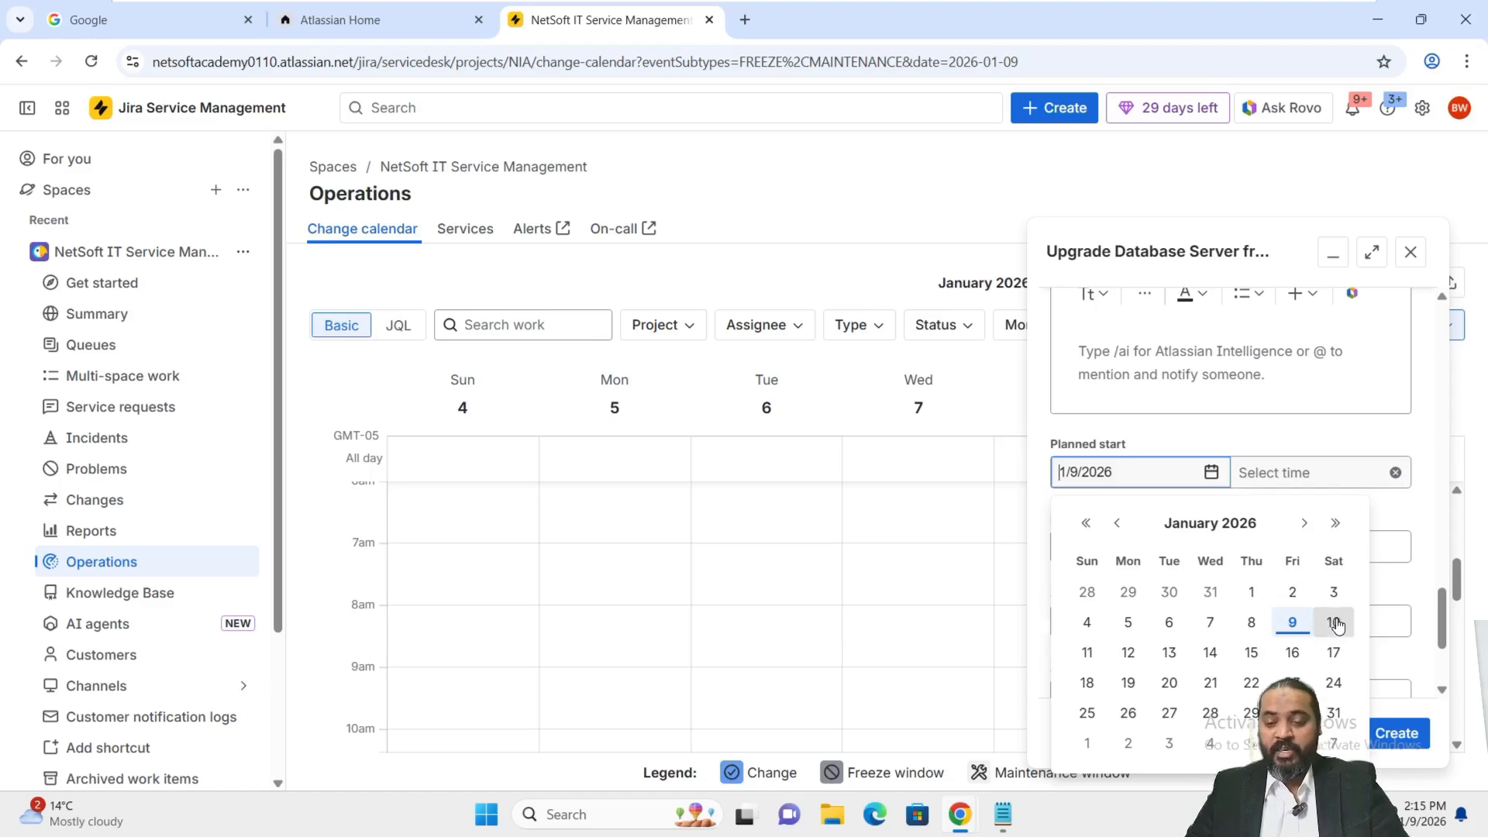
{"action": "left_click", "coordinate": [1321, 474]}
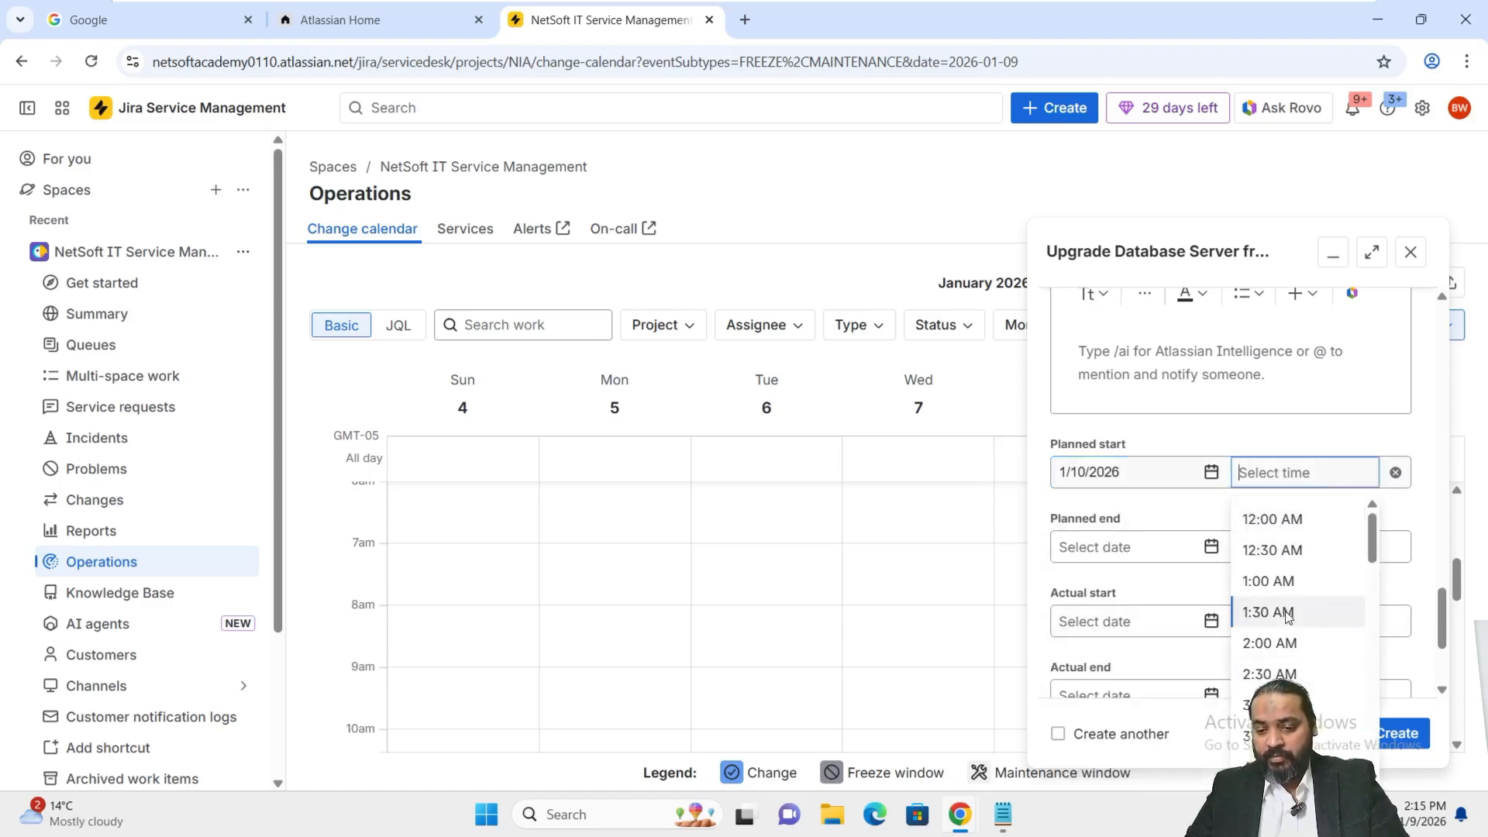
{"action": "scroll", "coordinate": [1286, 585], "scroll_direction": "down", "scroll_amount": 5}
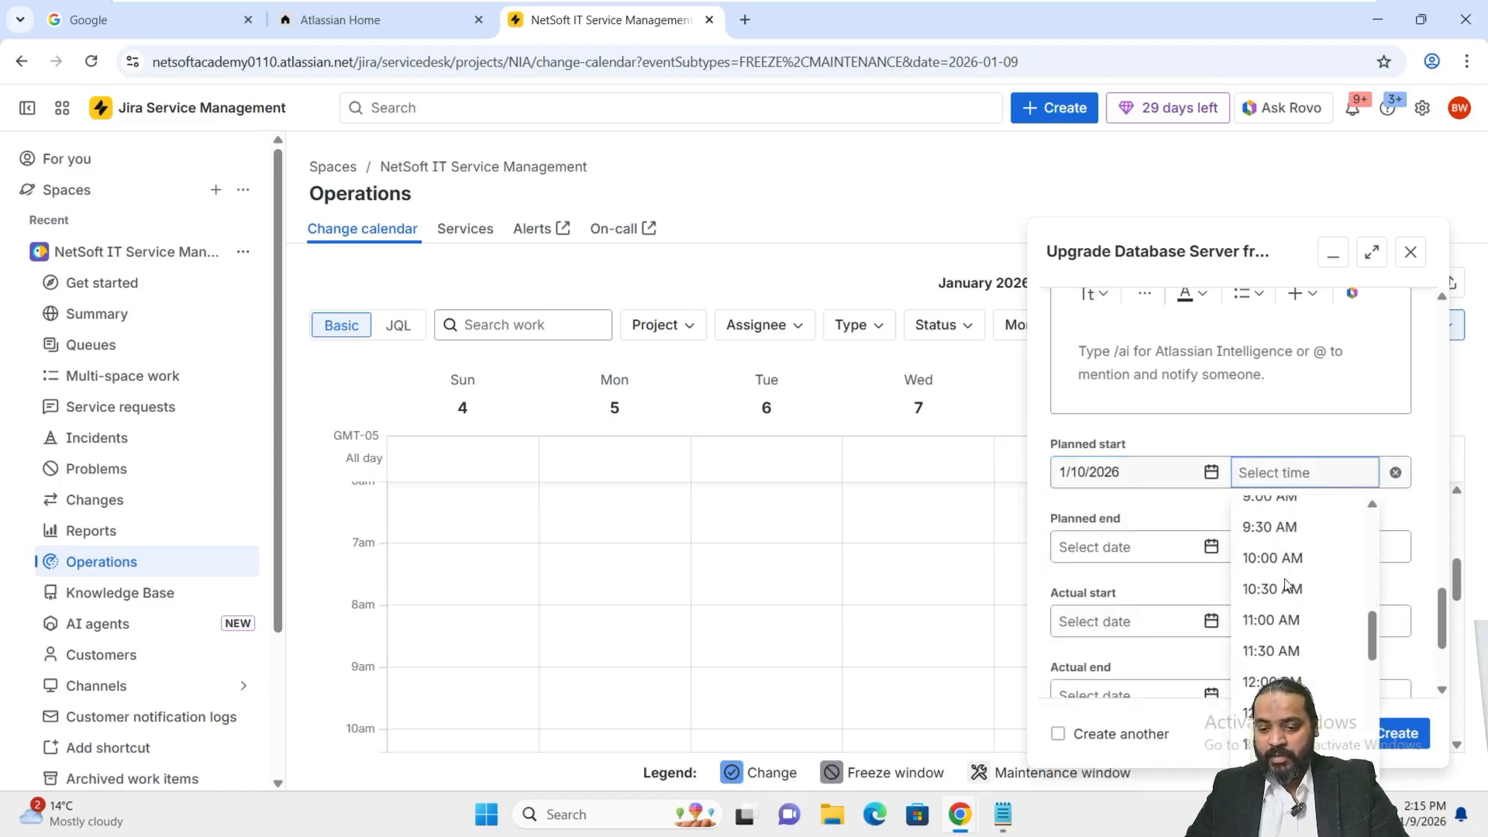
{"action": "scroll", "coordinate": [1285, 637], "scroll_direction": "down", "scroll_amount": 2}
{"action": "left_click", "coordinate": [1279, 649]}
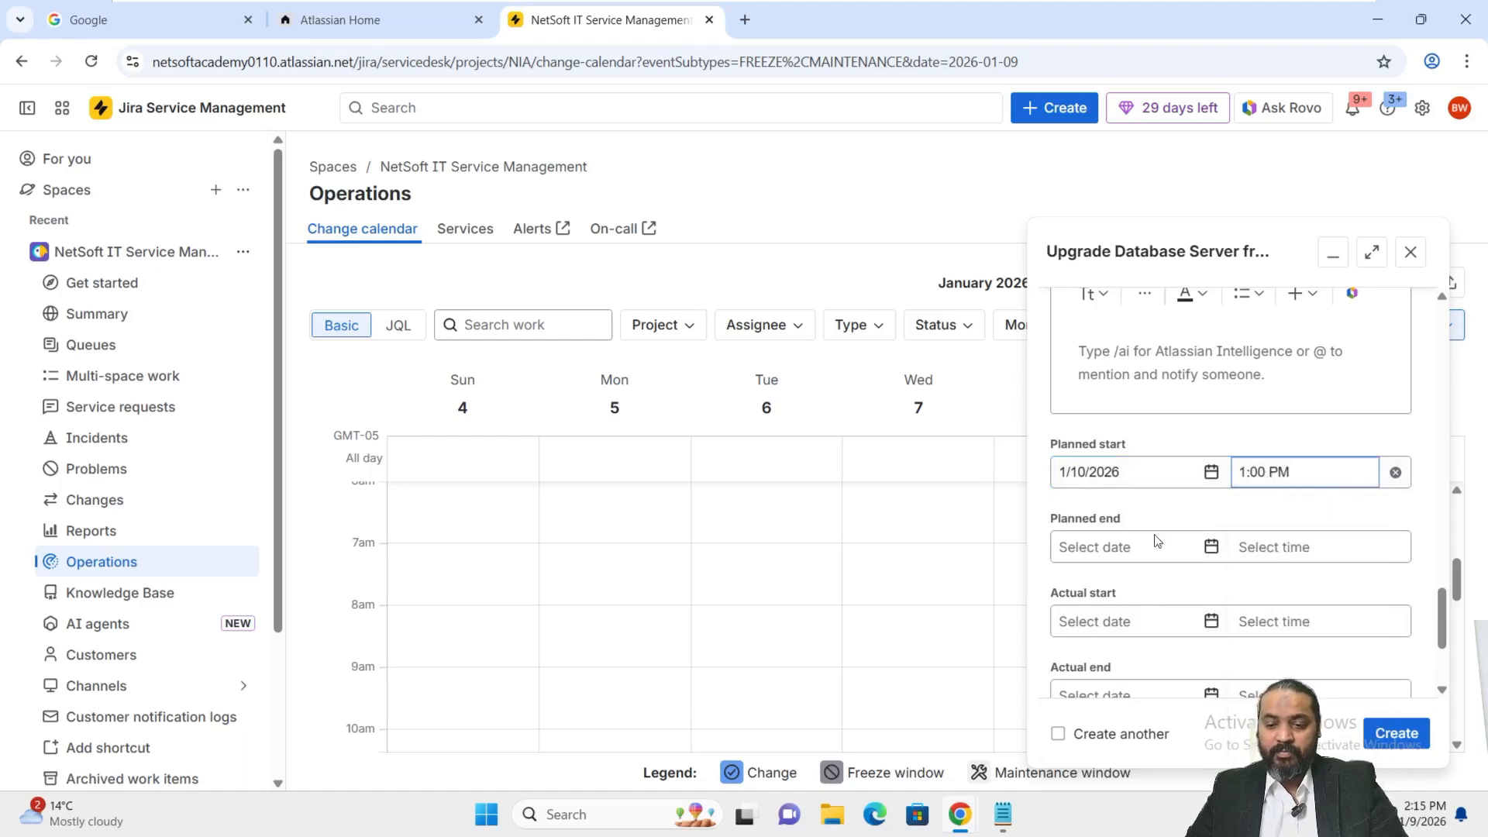
Set the planned end to 1/11/2026 at 11:30 PM and create the change request.
{"action": "left_click", "coordinate": [1121, 545]}
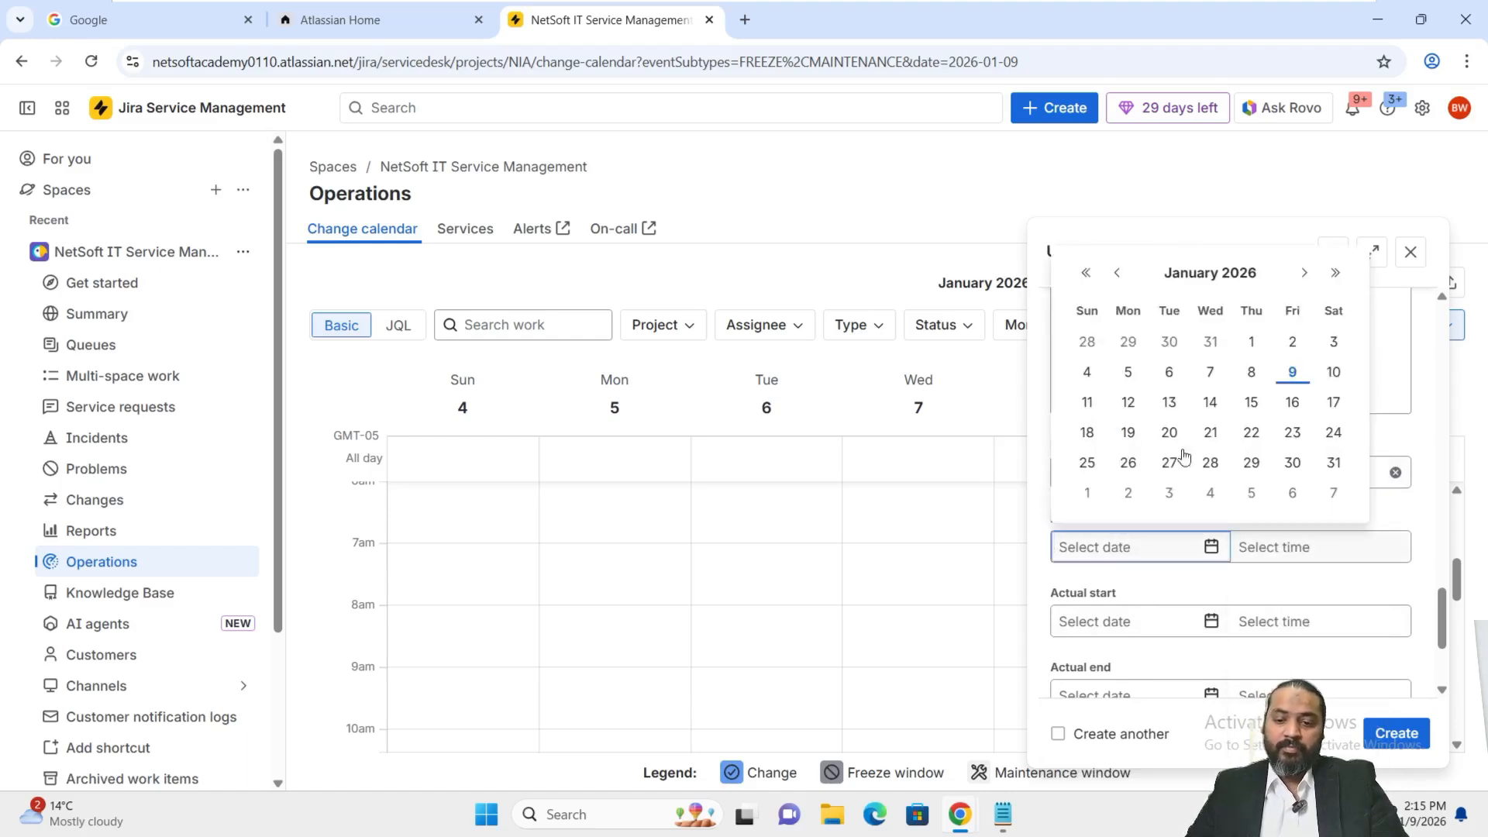
{"action": "left_click", "coordinate": [1088, 401]}
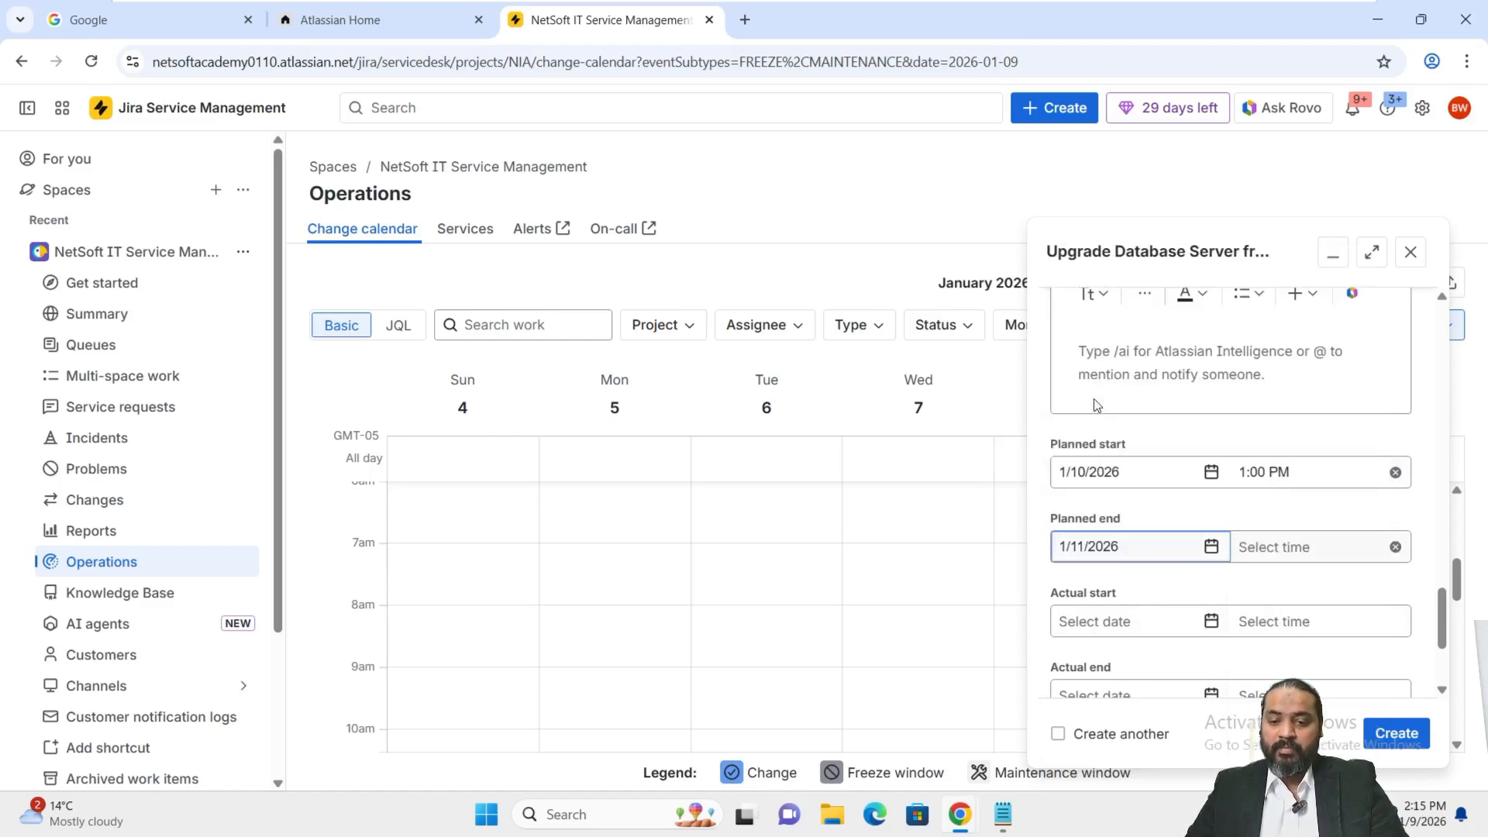
{"action": "left_click", "coordinate": [1279, 554]}
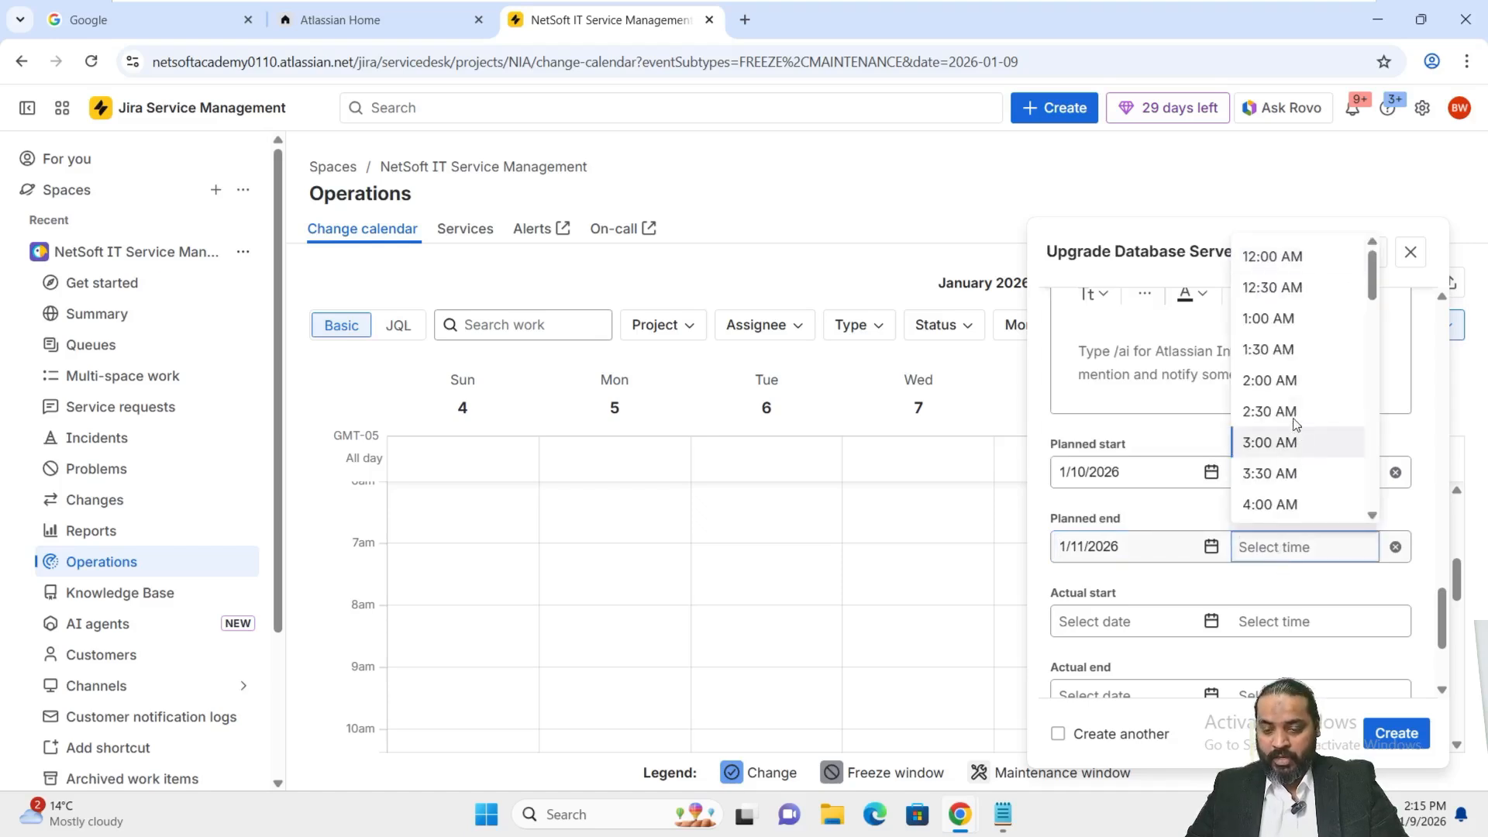
{"action": "scroll", "coordinate": [1271, 400], "scroll_direction": "down", "scroll_amount": 15}
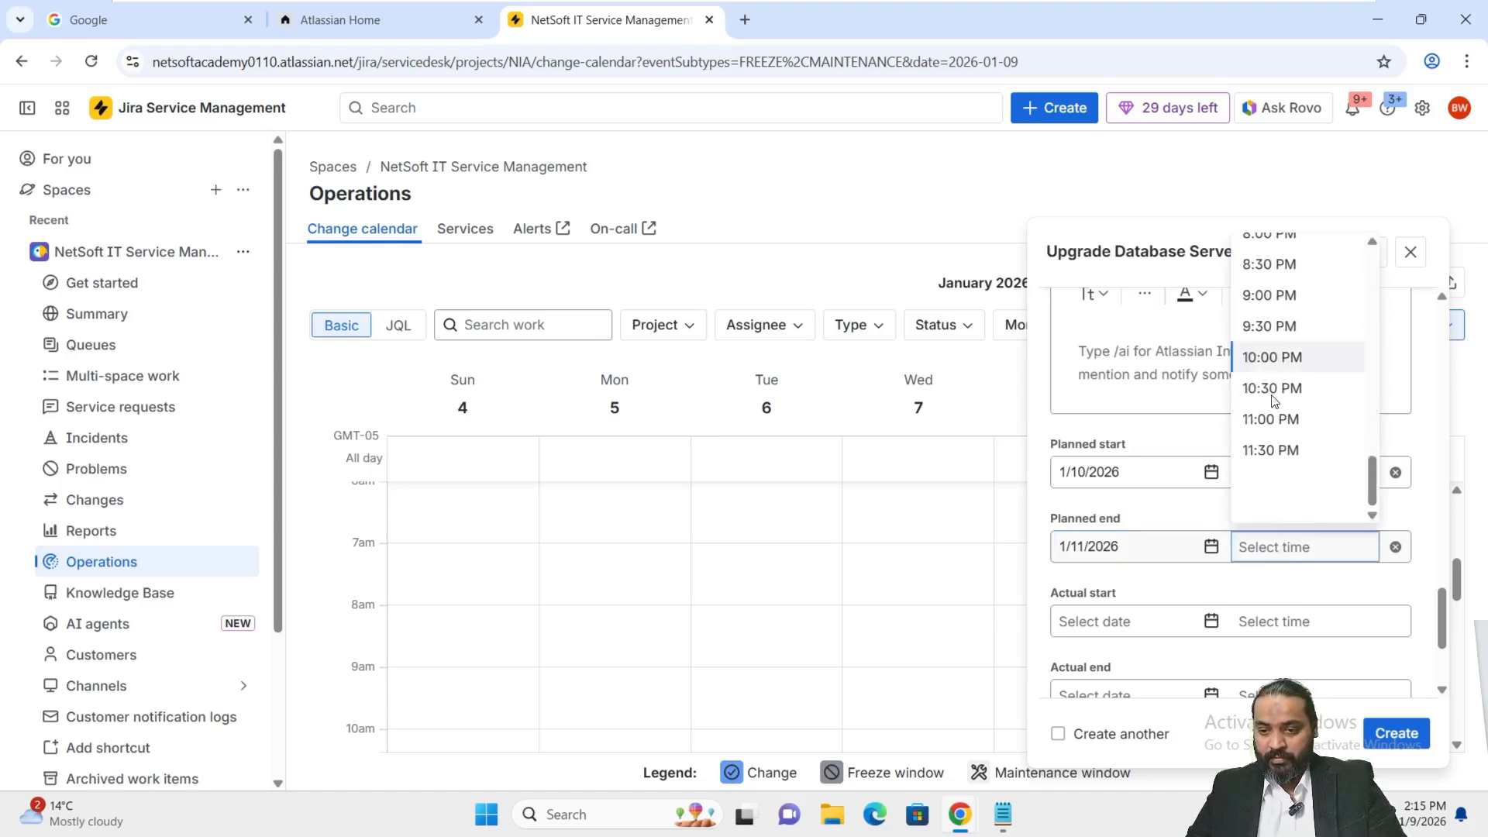
{"action": "scroll", "coordinate": [1272, 400], "scroll_direction": "up", "scroll_amount": 7}
{"action": "scroll", "coordinate": [1274, 400], "scroll_direction": "up", "scroll_amount": 8}
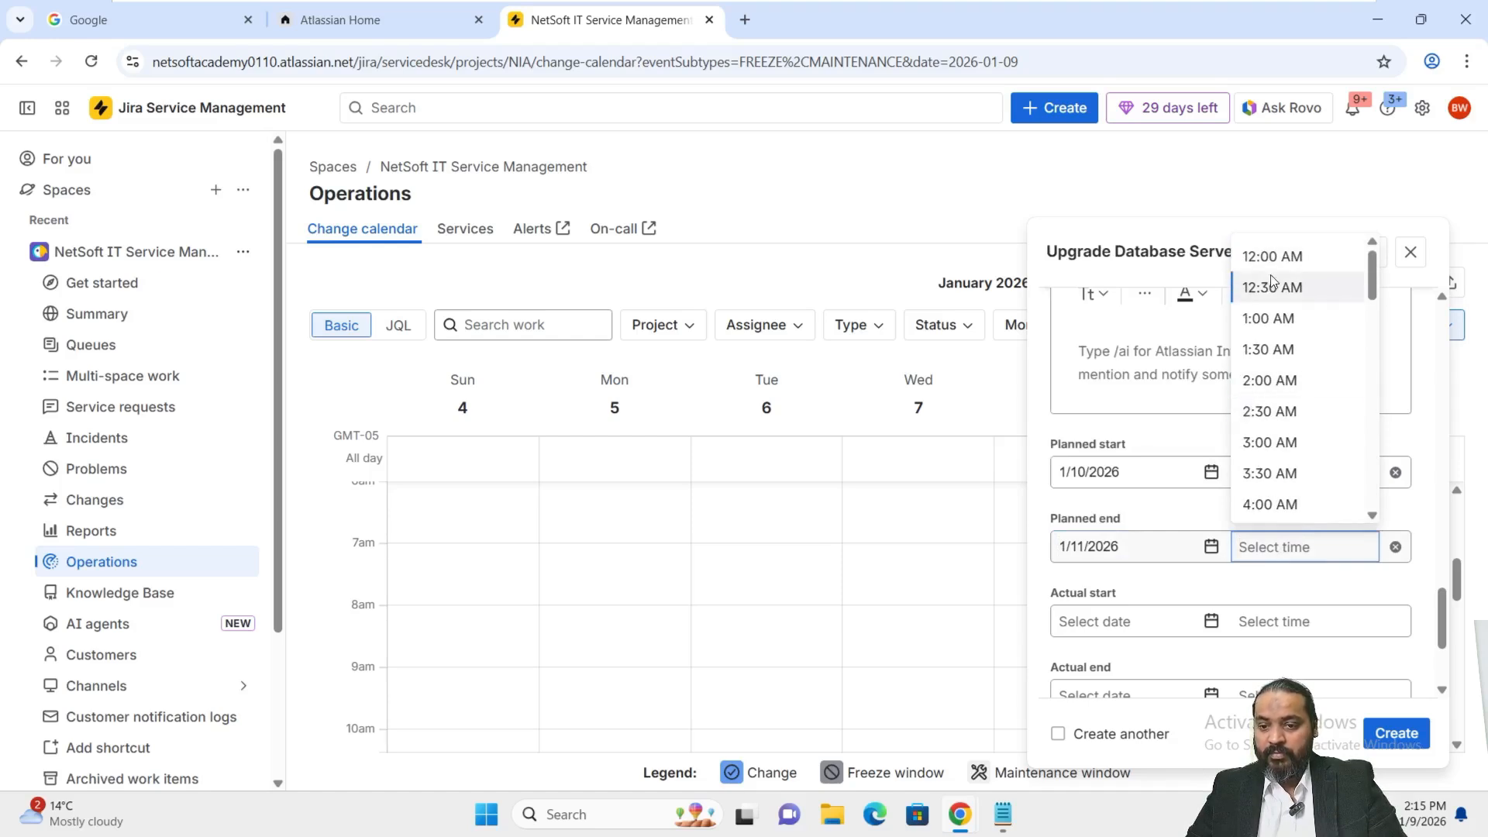
{"action": "scroll", "coordinate": [1292, 344], "scroll_direction": "down", "scroll_amount": 7}
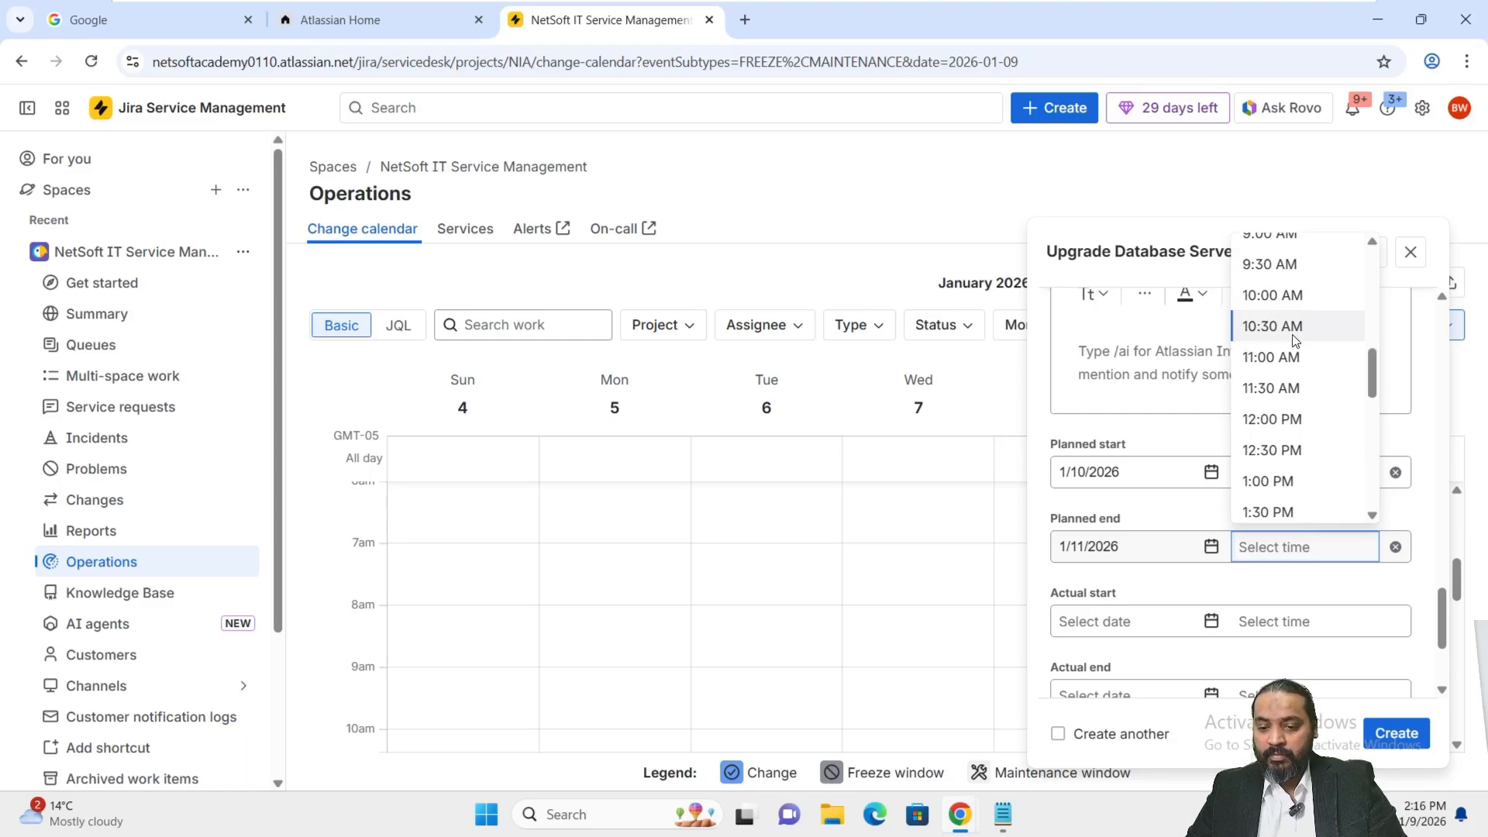
{"action": "scroll", "coordinate": [1293, 341], "scroll_direction": "down", "scroll_amount": 4}
{"action": "scroll", "coordinate": [1293, 341], "scroll_direction": "down", "scroll_amount": 5}
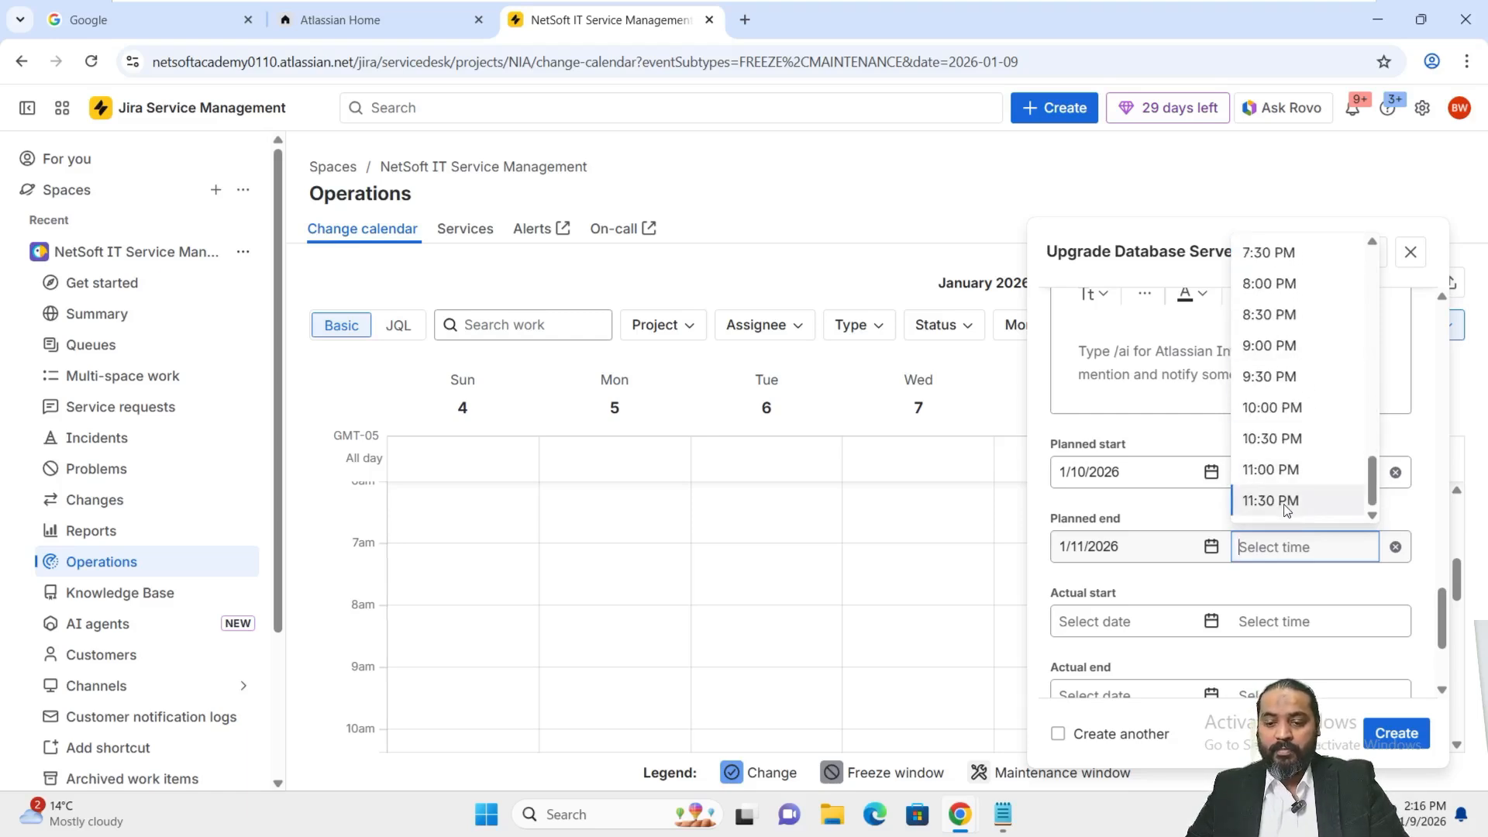
{"action": "left_click", "coordinate": [1286, 502]}
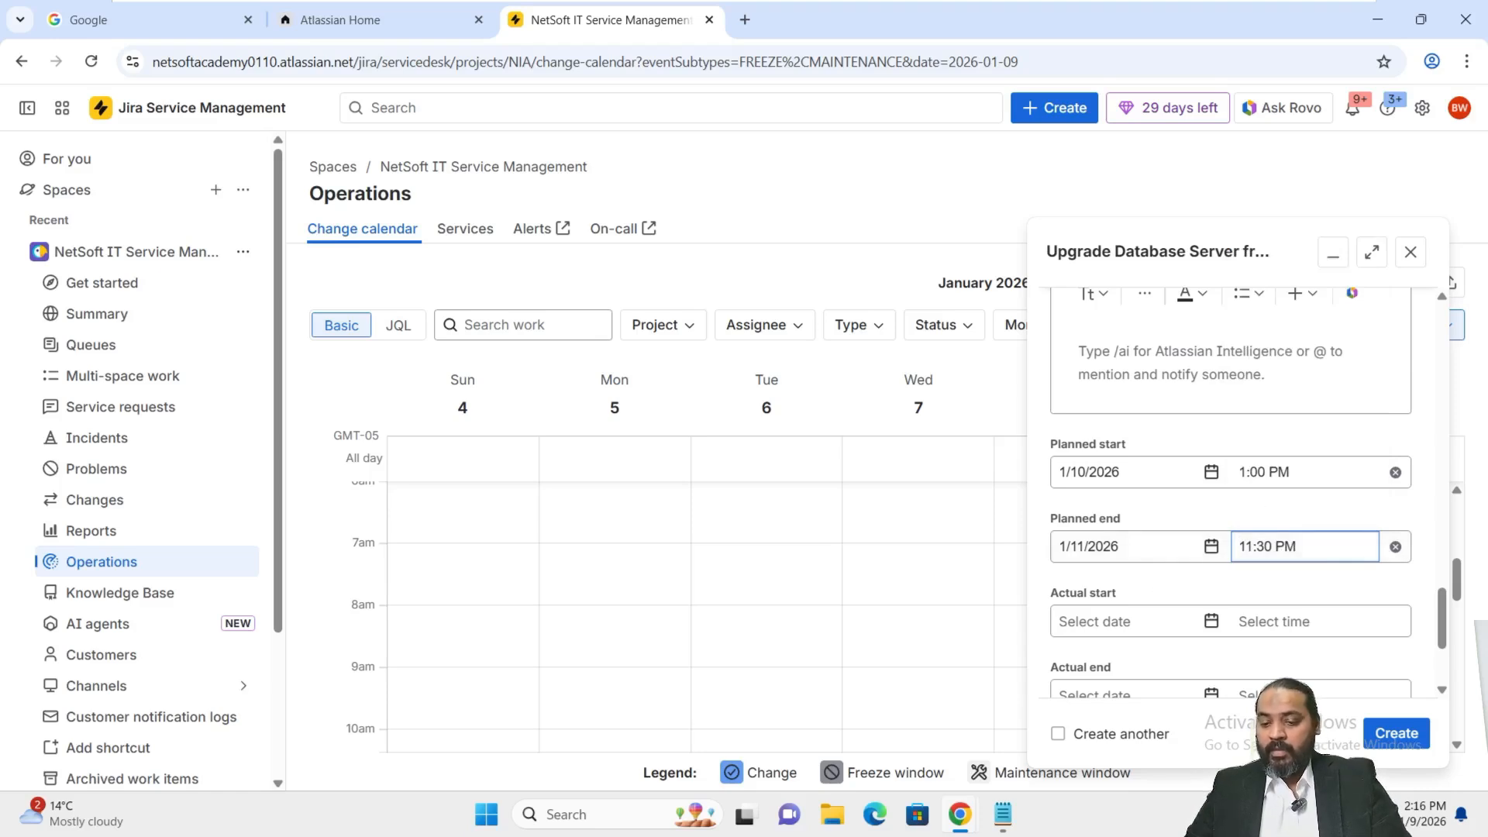
{"action": "scroll", "coordinate": [1329, 510], "scroll_direction": "down", "scroll_amount": 3}
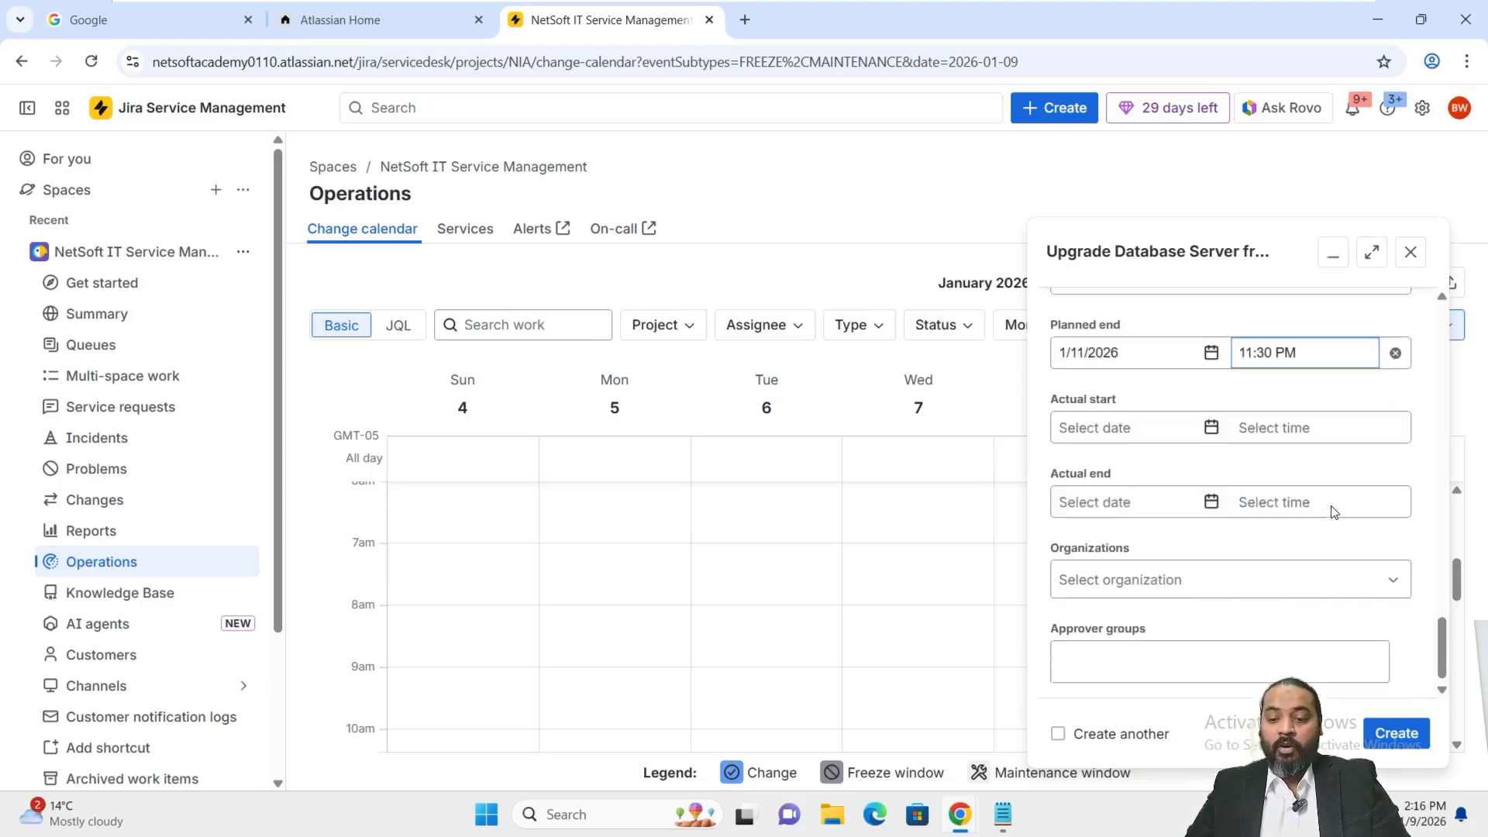
{"action": "left_click", "coordinate": [1397, 745]}
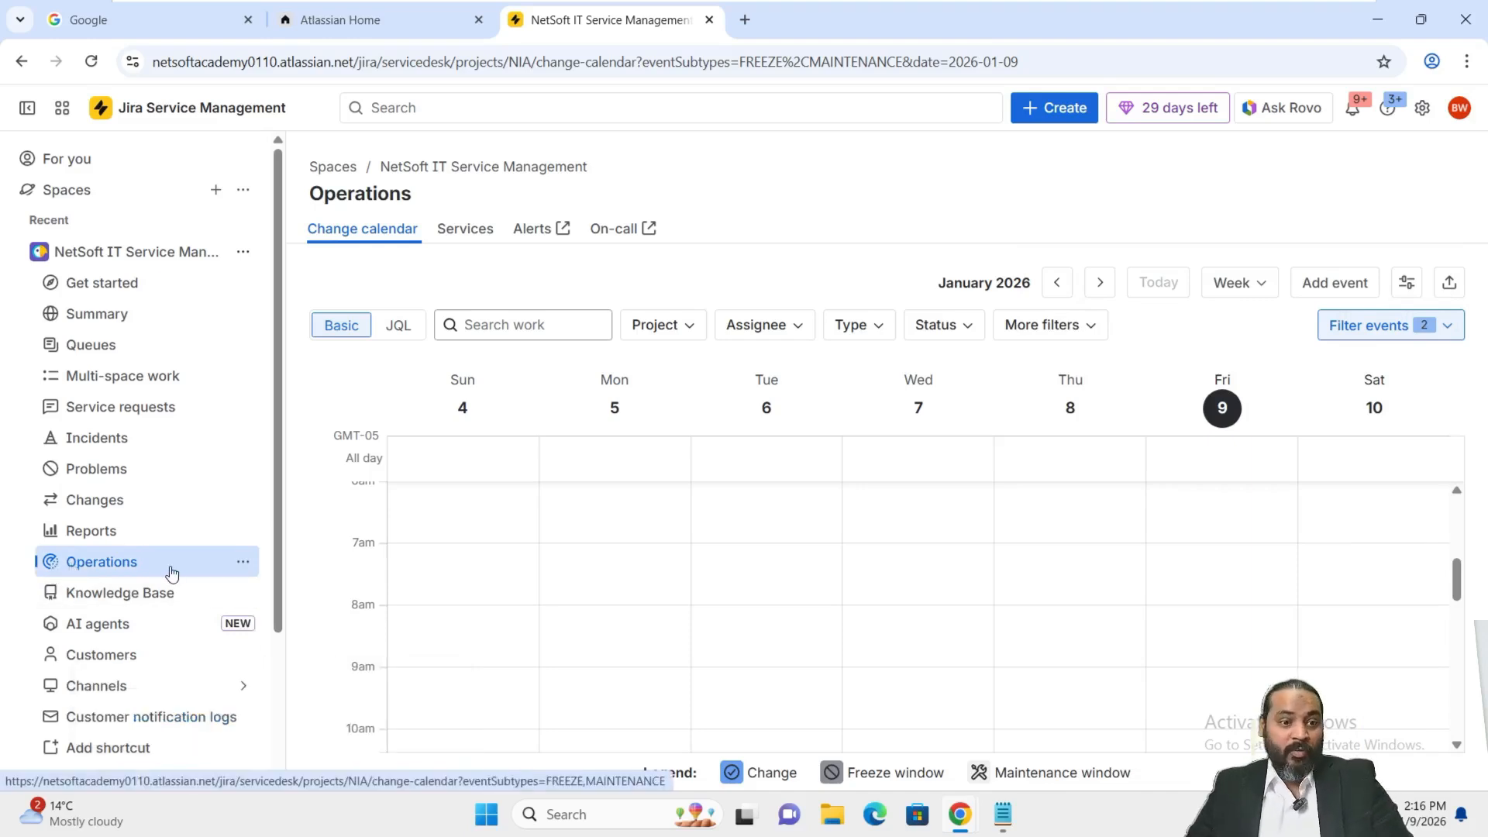
Open Changes > Default > All changes, where NIA-14 appears as an Open Standard change.
{"action": "left_click", "coordinate": [54, 504]}
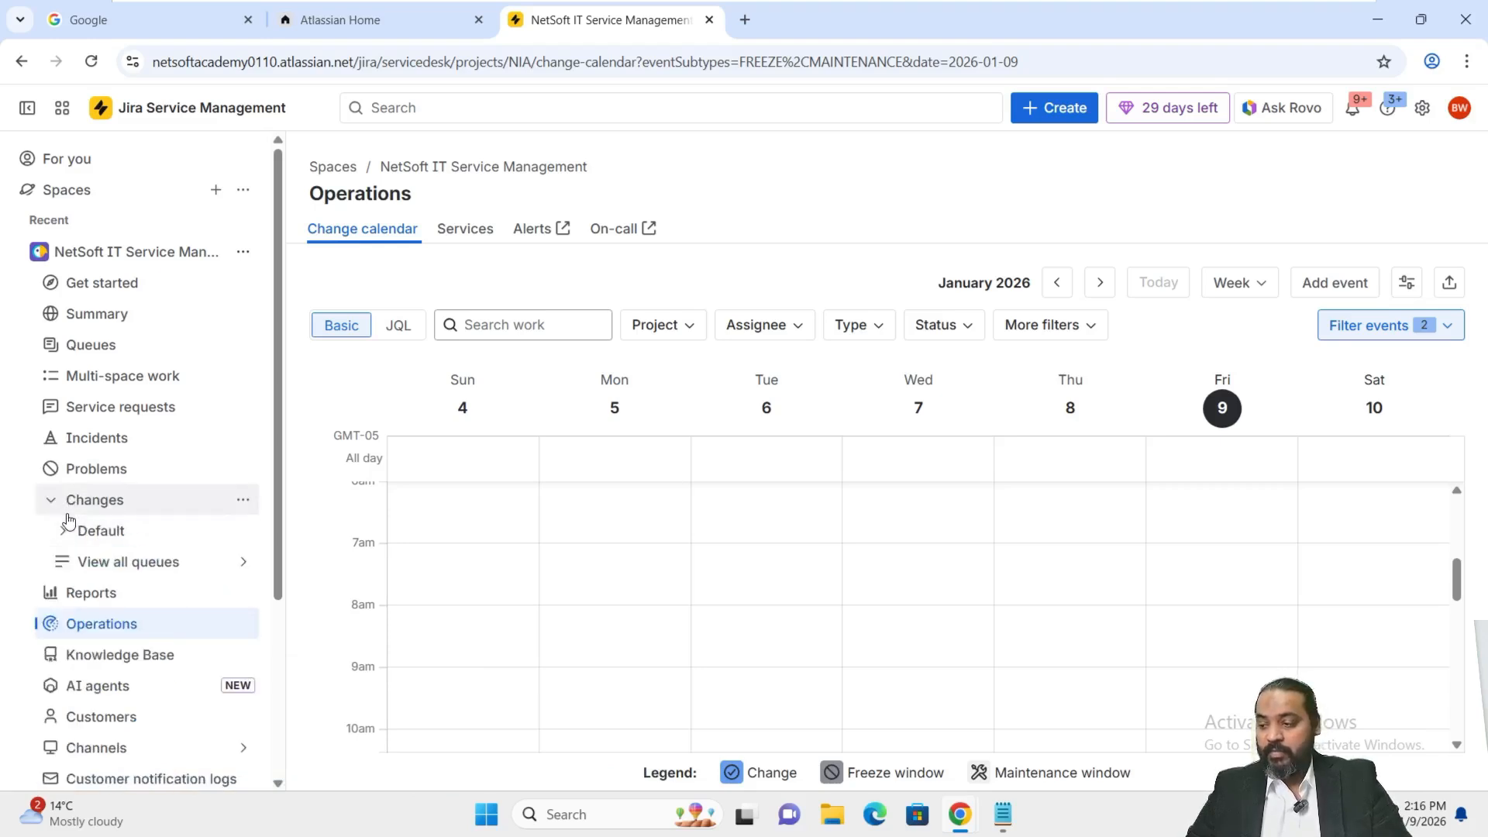
{"action": "left_click", "coordinate": [65, 530]}
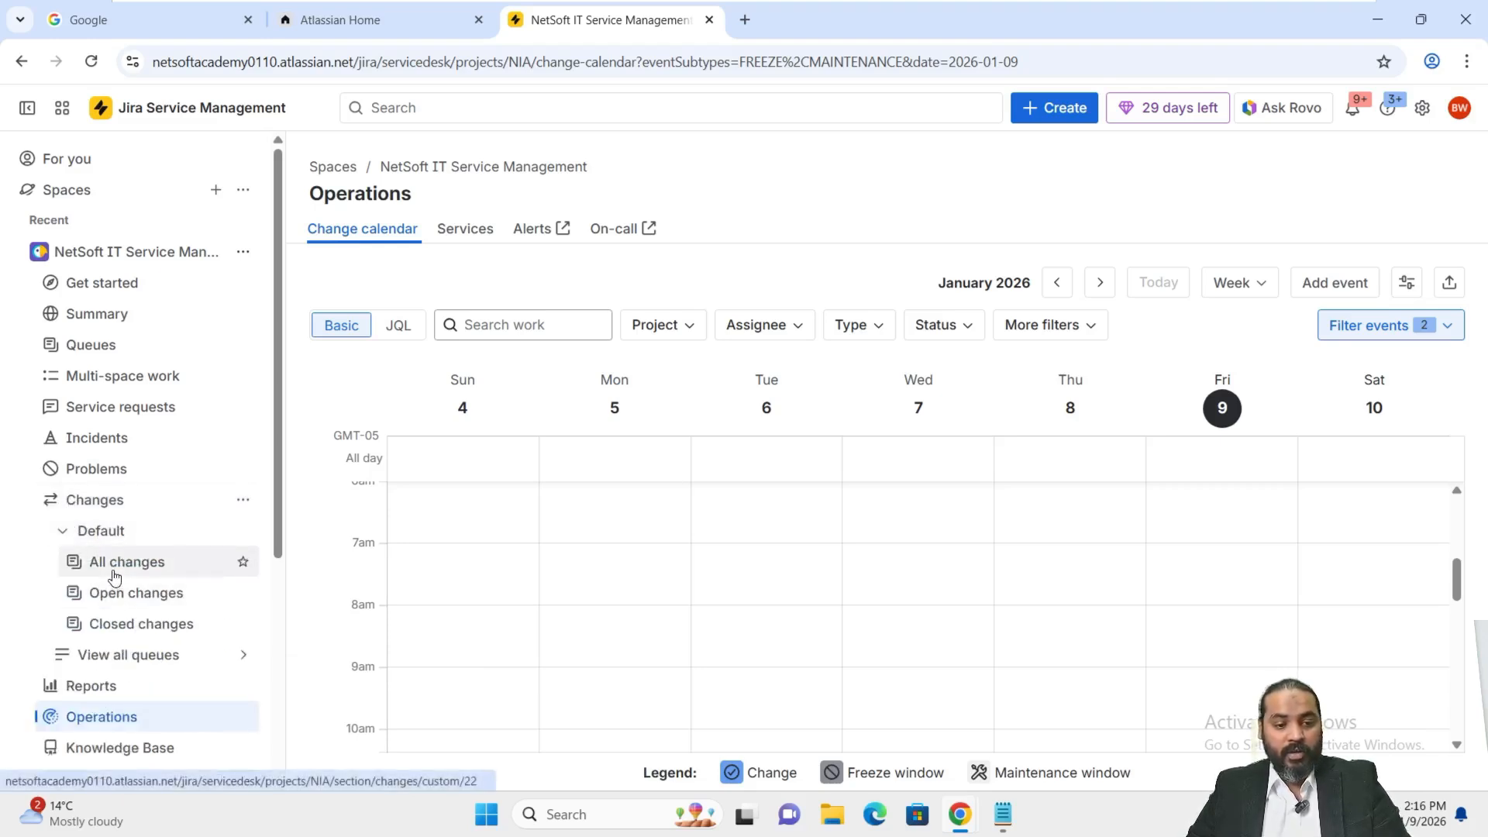
{"action": "left_click", "coordinate": [95, 560]}
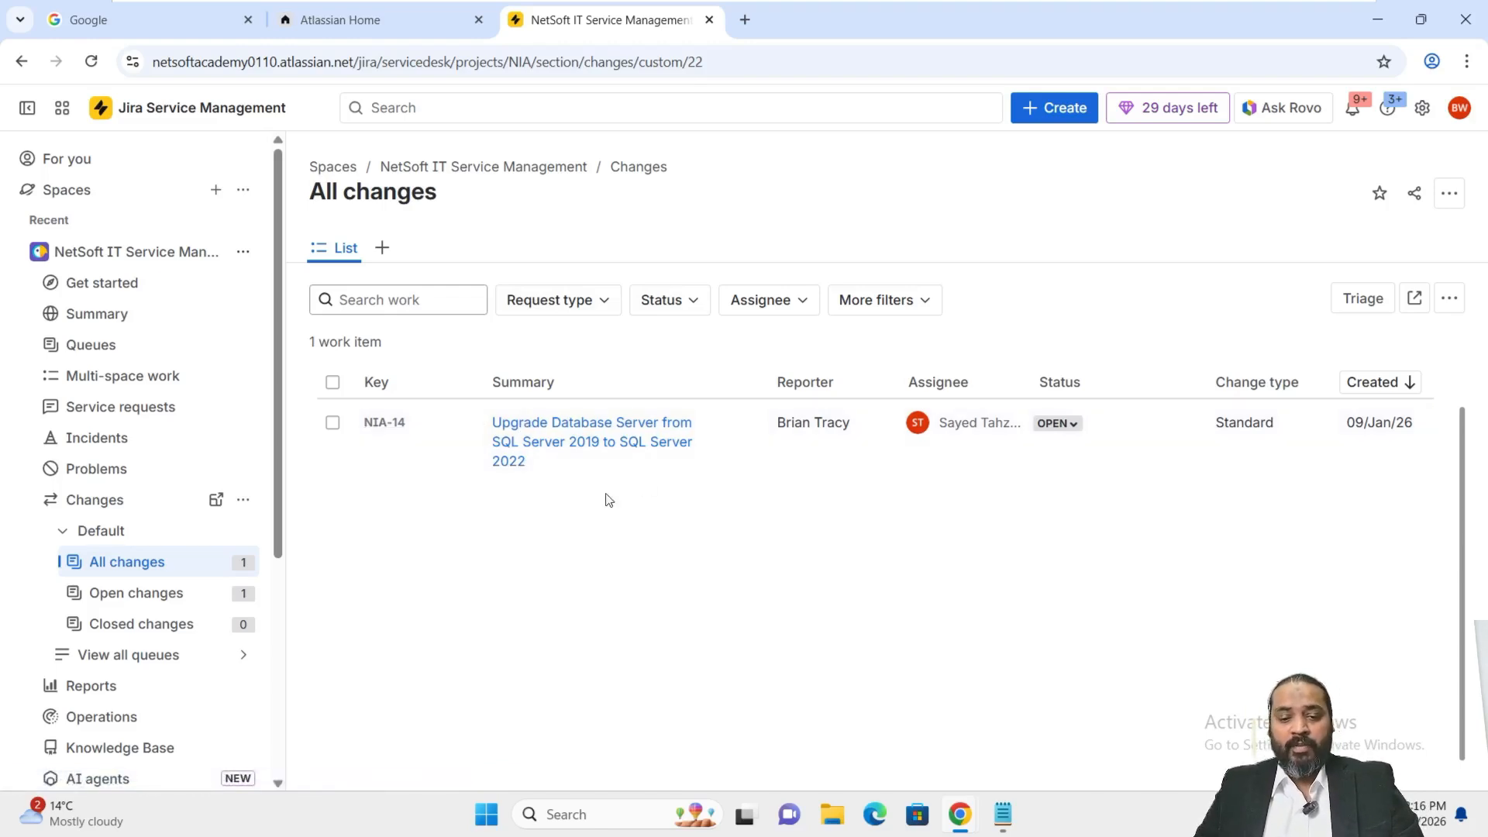
Open NIA-14, dismiss the major incident tip, and check its January 10–11, 2026 planned dates.
{"action": "left_click", "coordinate": [554, 444]}
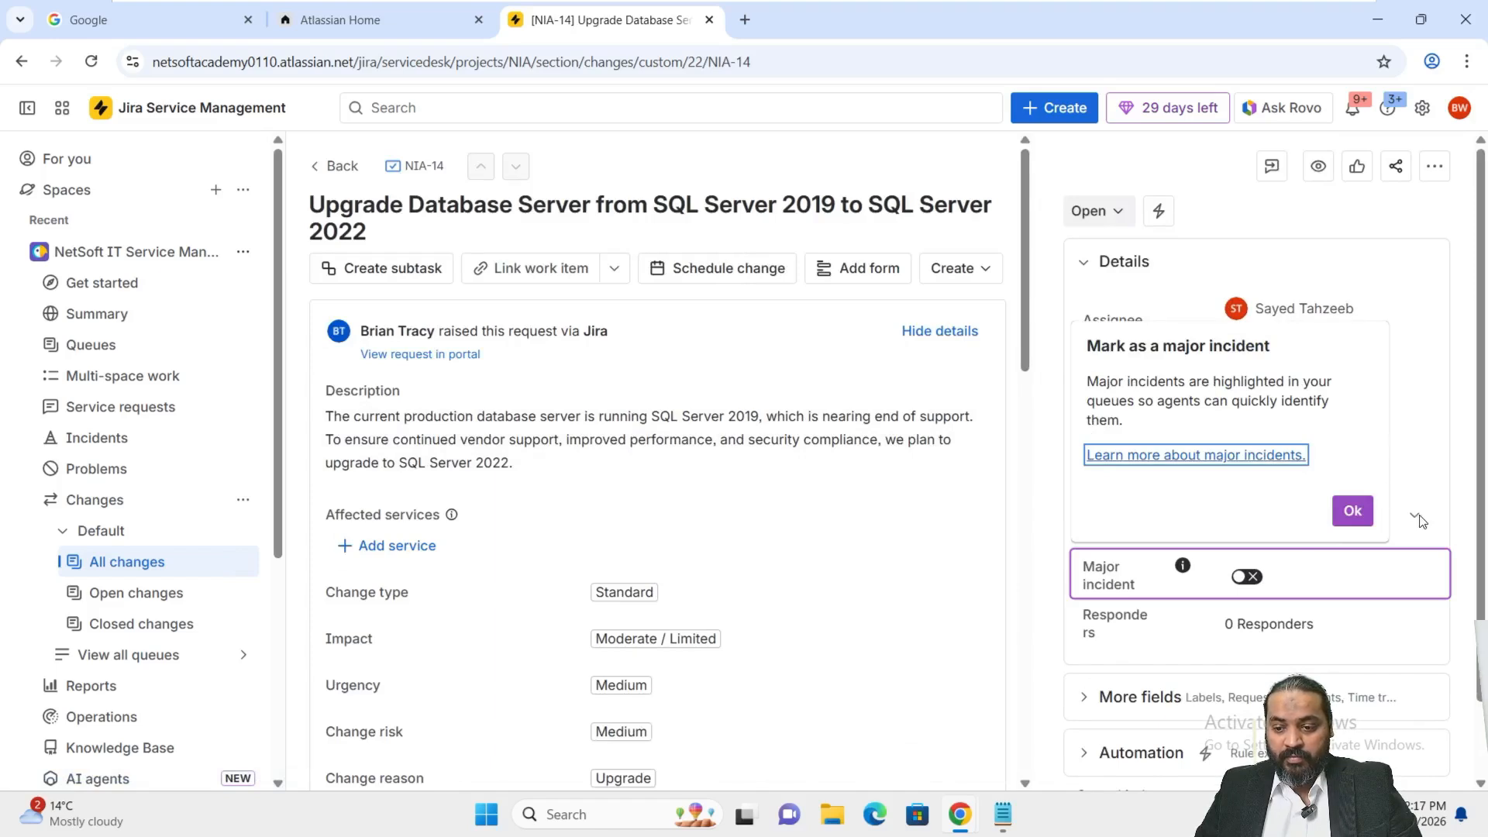
{"action": "left_click", "coordinate": [1414, 429]}
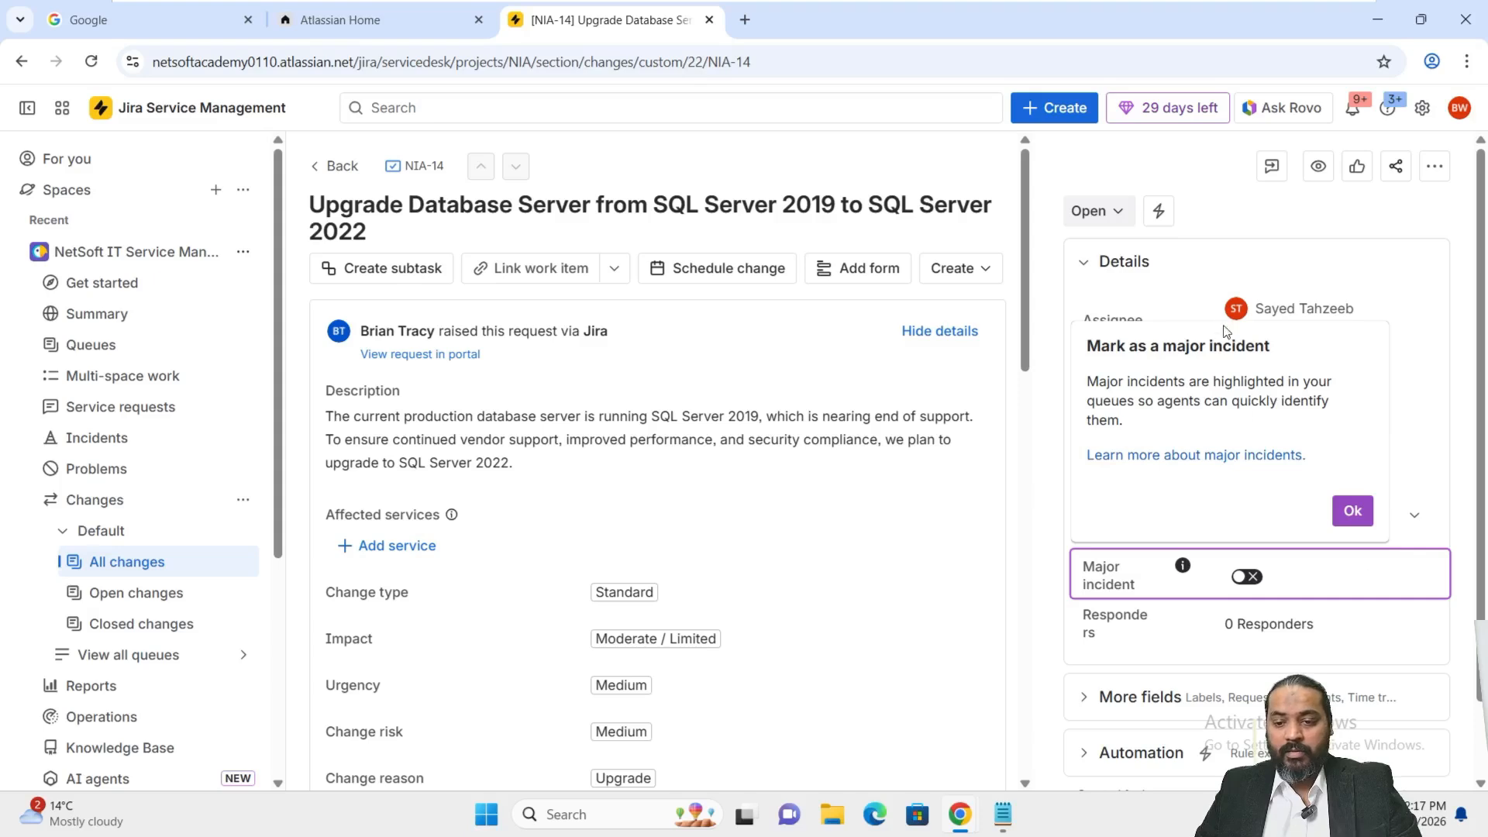
{"action": "left_click", "coordinate": [1352, 511]}
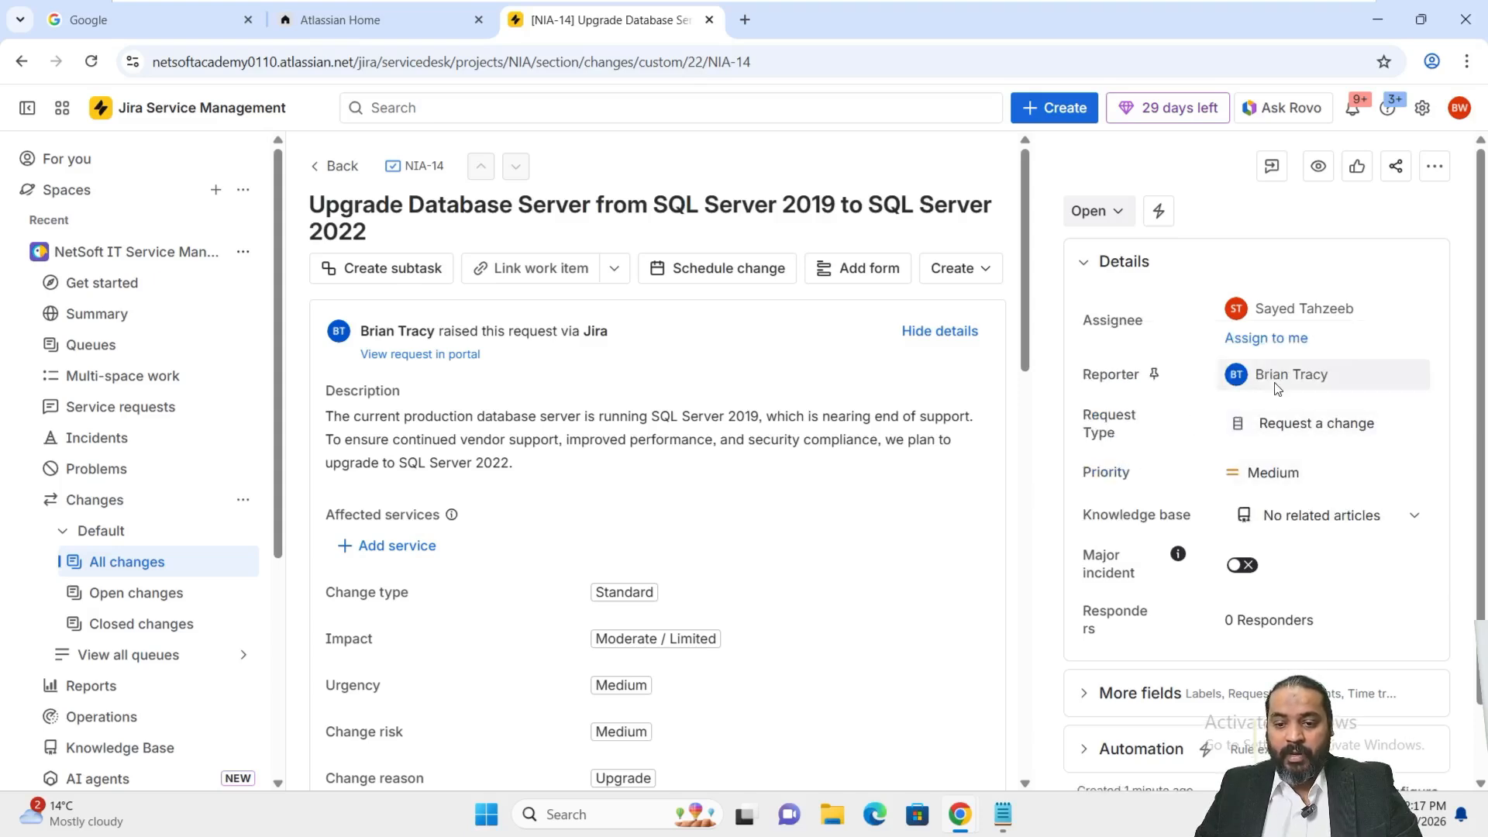
{"action": "scroll", "coordinate": [1208, 450], "scroll_direction": "down", "scroll_amount": 2}
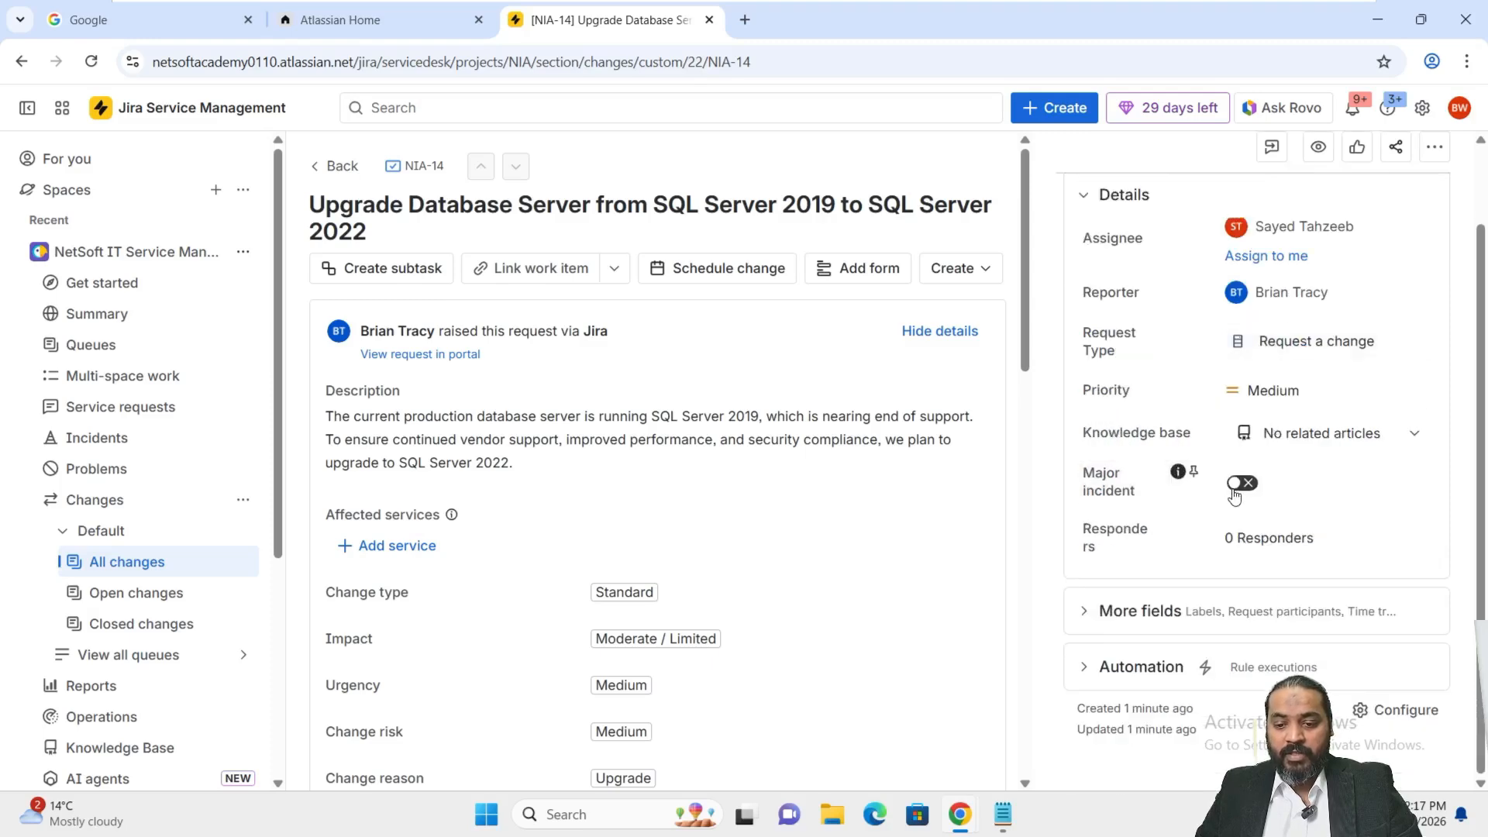
{"action": "scroll", "coordinate": [500, 665], "scroll_direction": "down", "scroll_amount": 7}
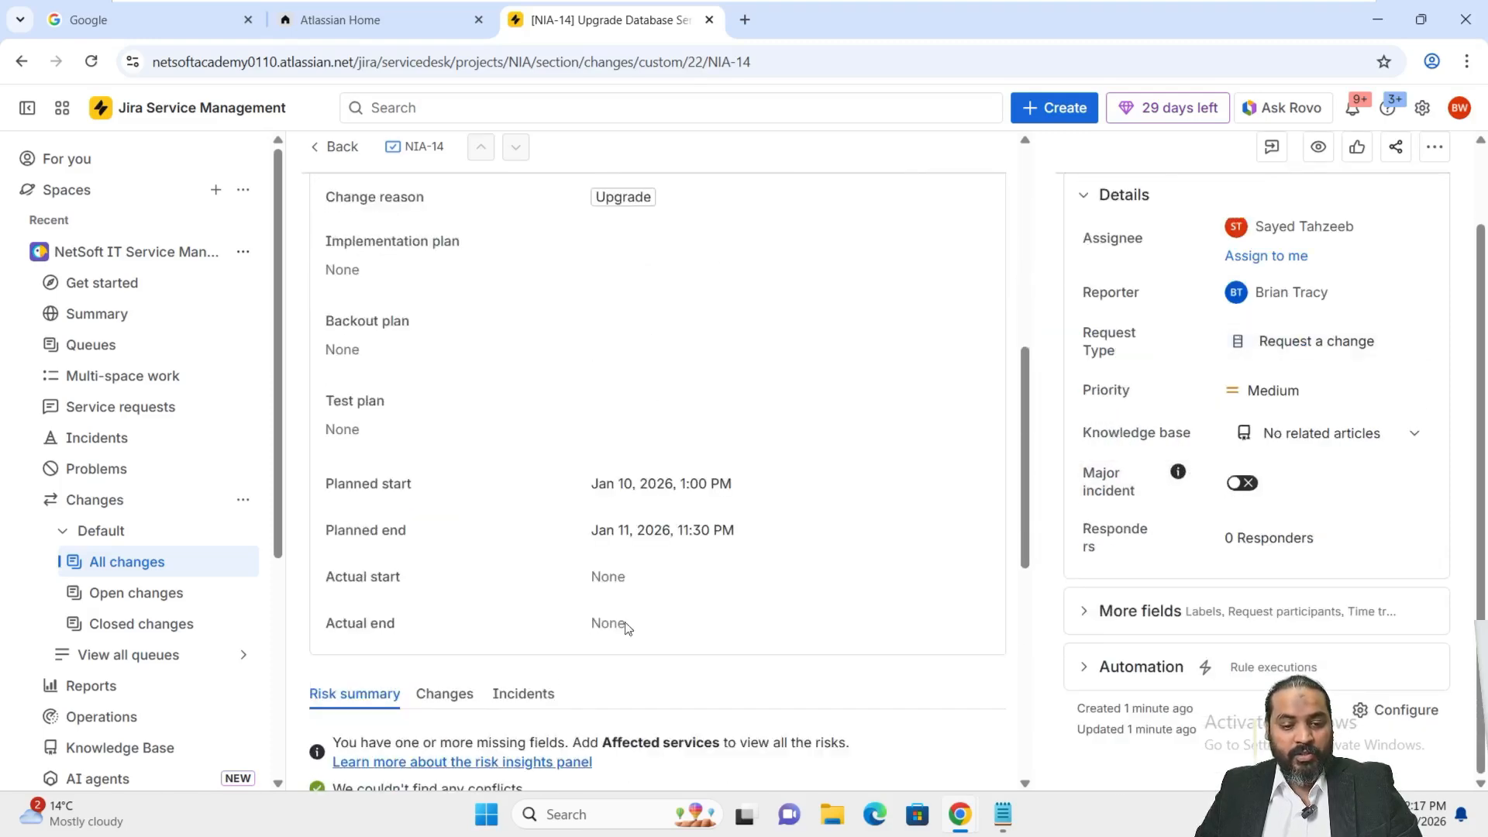